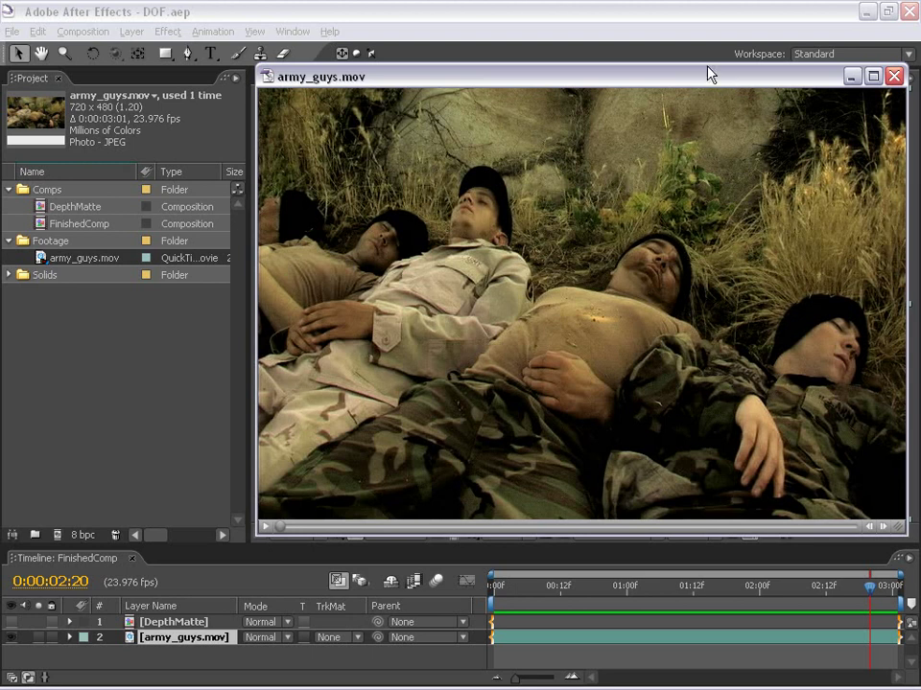
Step: Minimize the army_guys.mov footage window and preview the FinishedComp composition from its first frame
{"action": "left_click_drag", "start_coordinate": [712, 83], "coordinate": [612, 92]}
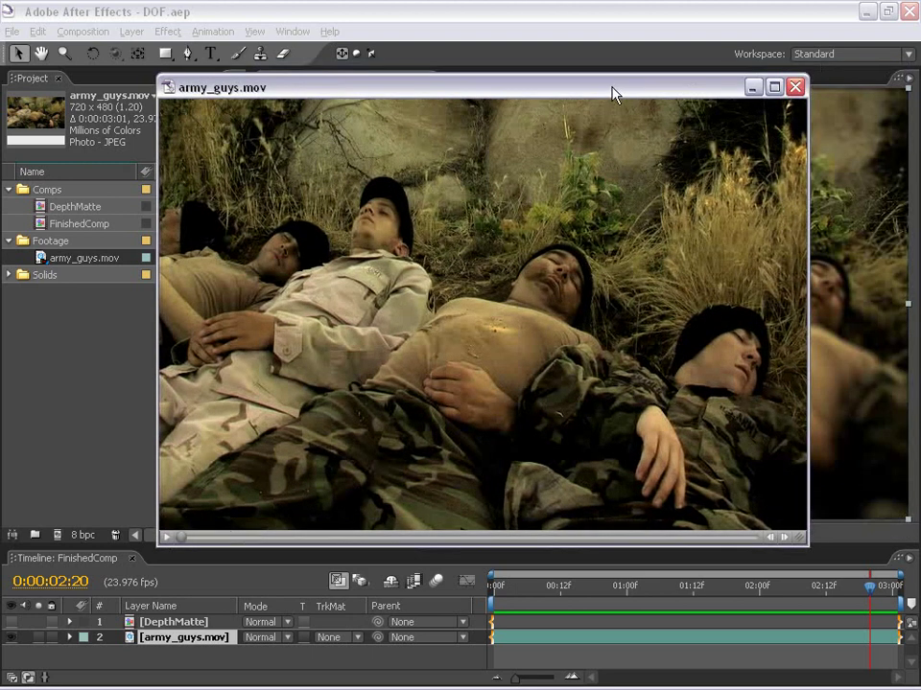
{"action": "left_click", "coordinate": [753, 87]}
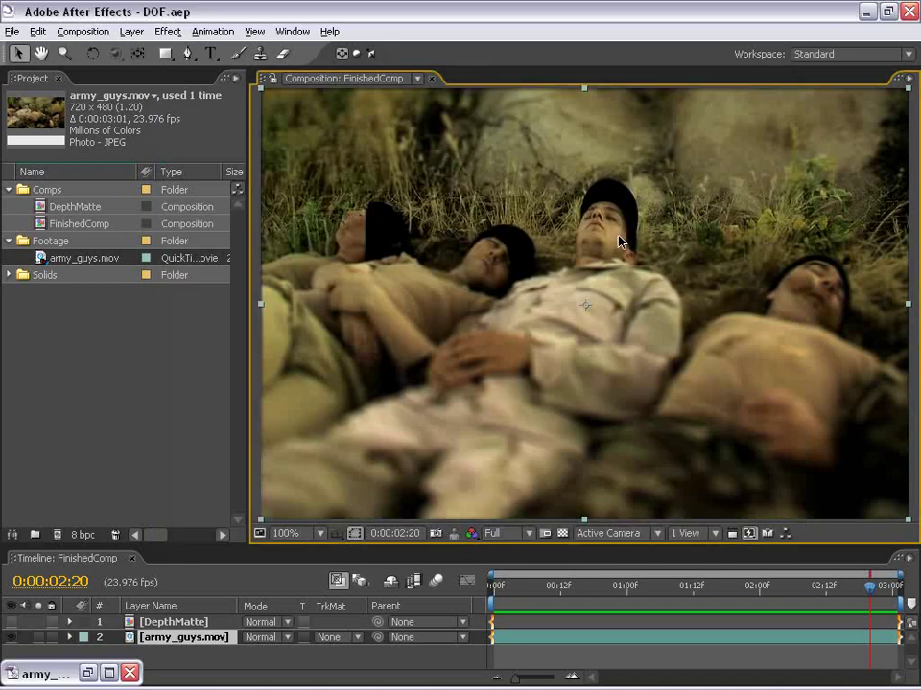
{"action": "left_click_drag", "start_coordinate": [544, 583], "coordinate": [385, 588]}
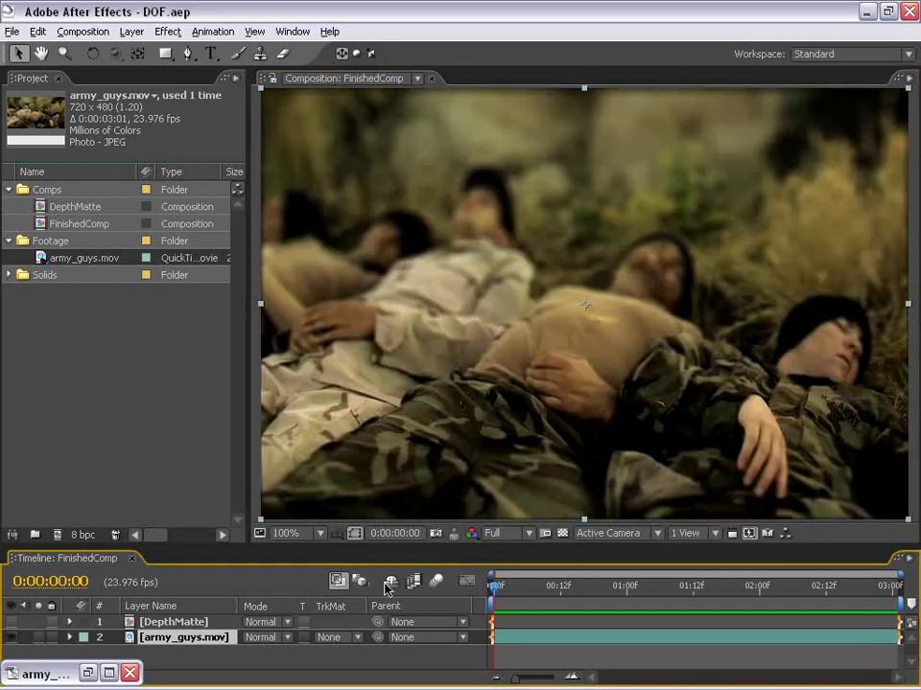
{"action": "key", "text": "KP_0"}
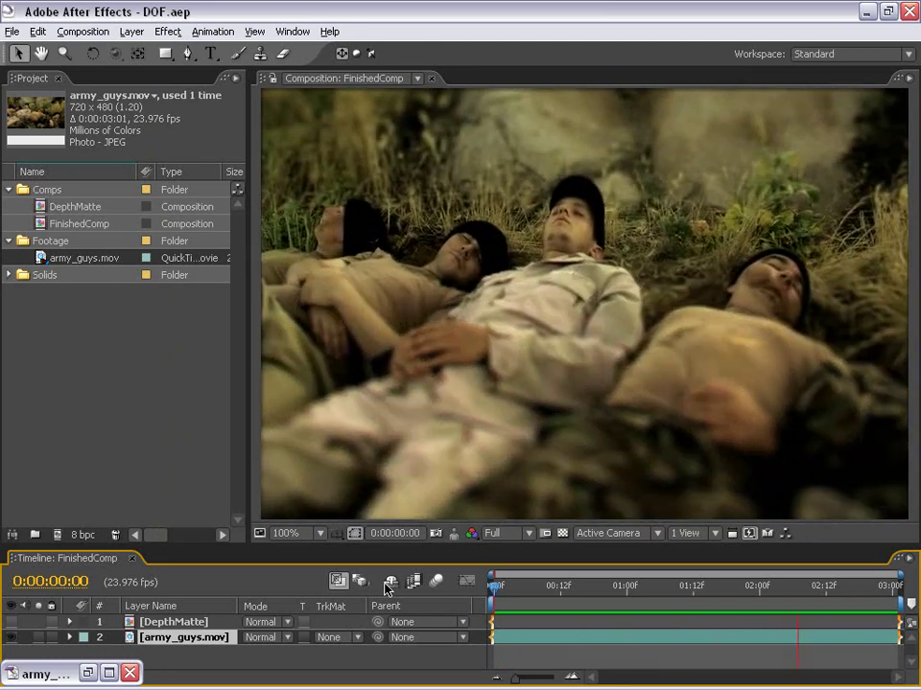
{"action": "key", "text": "space"}
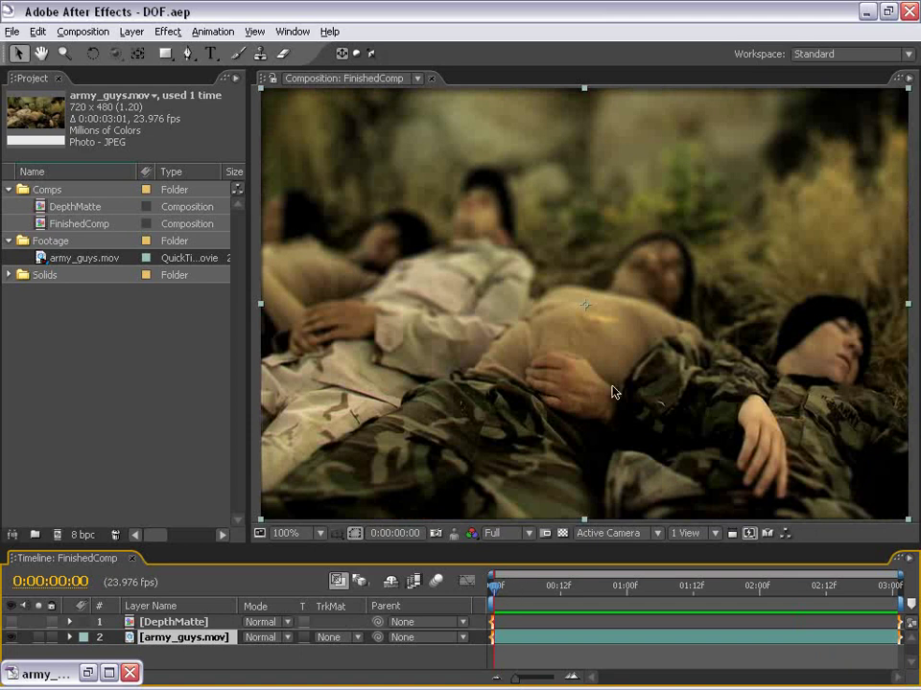
Step: Scrub FinishedComp to 0:00:00:09, restore the original army_guys.mov footage for comparison, and close its viewer
{"action": "left_click_drag", "start_coordinate": [487, 598], "coordinate": [540, 602]}
{"action": "left_click", "coordinate": [88, 673]}
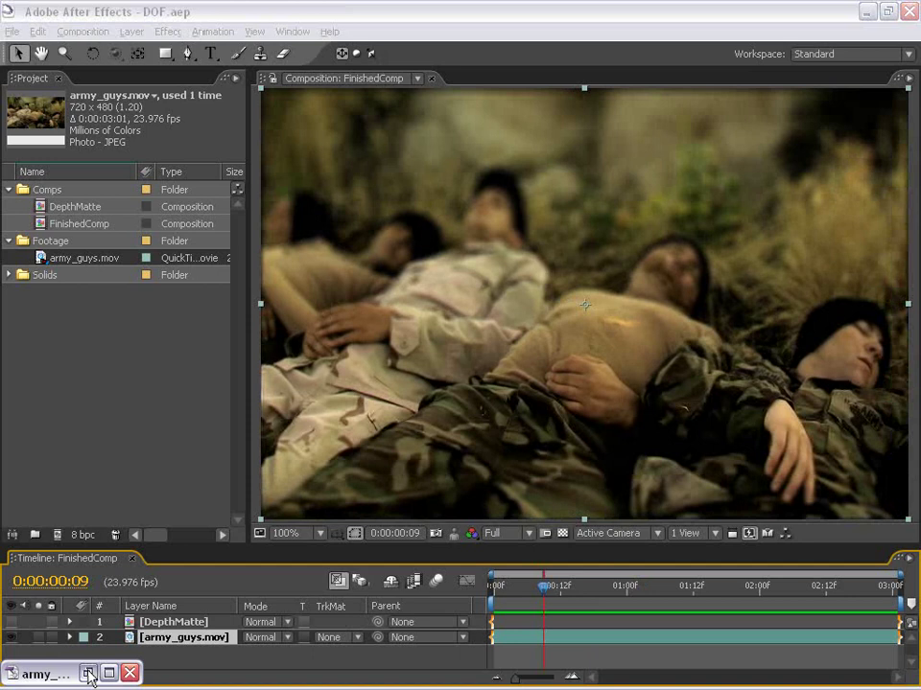
{"action": "left_click_drag", "start_coordinate": [387, 100], "coordinate": [307, 98]}
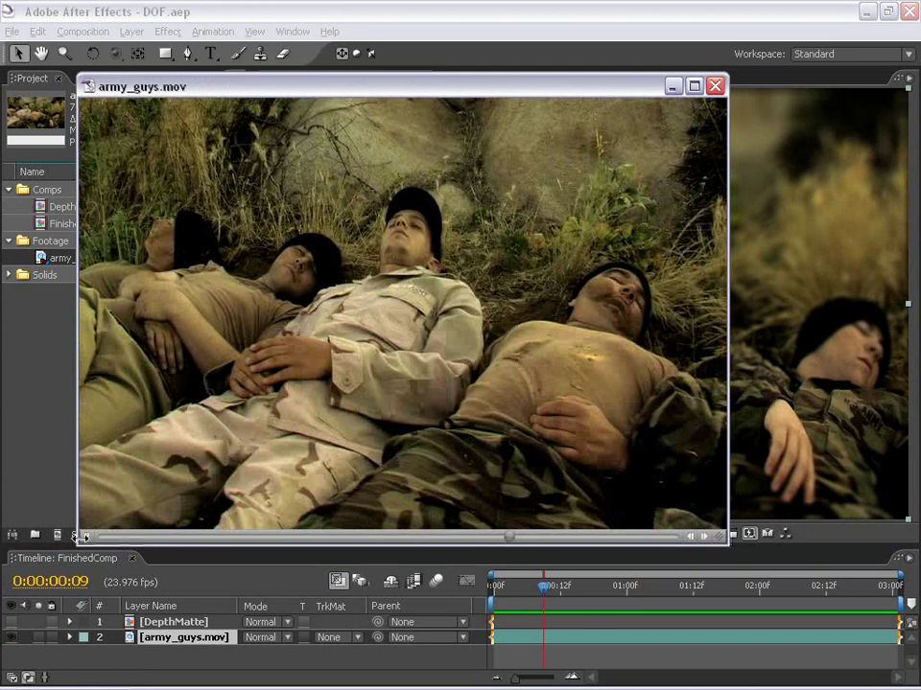
{"action": "key", "text": "ctrl+w"}
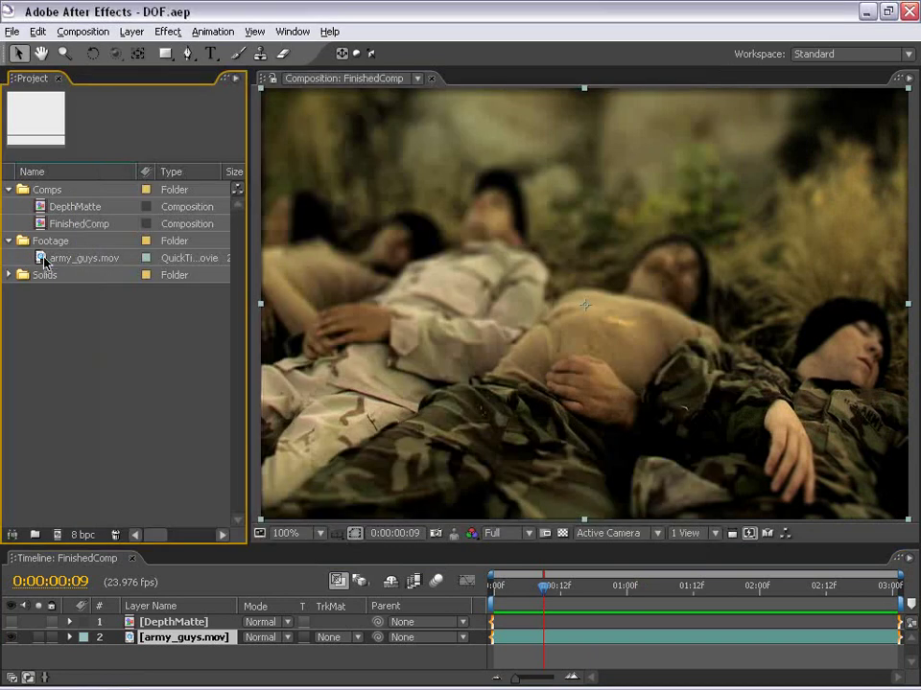
Step: Create a new composition from army_guys.mov, close the FinishedComp timeline, and enlarge the timeline area
{"action": "left_click", "coordinate": [43, 259]}
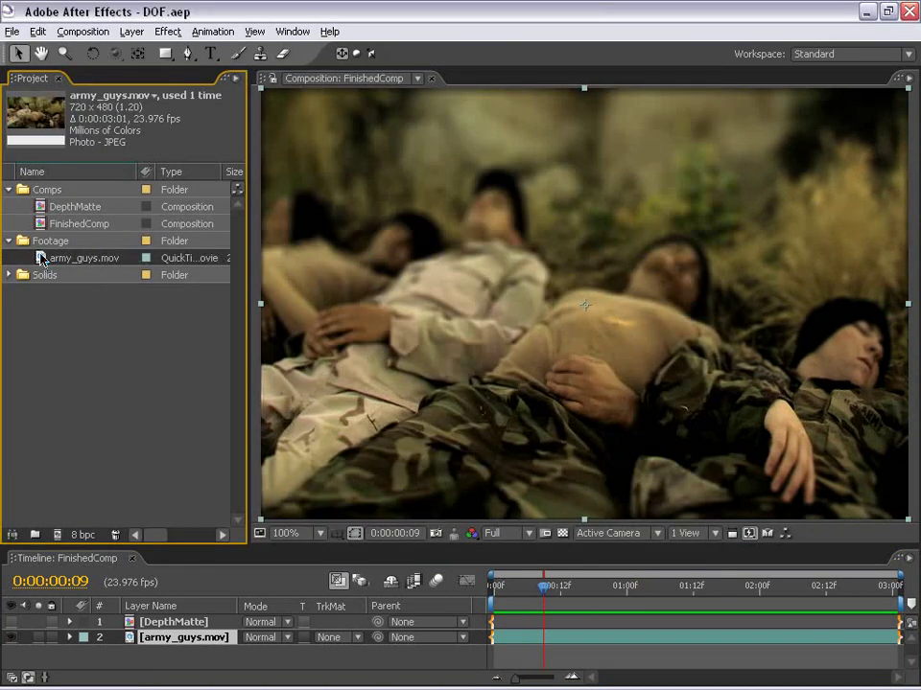
{"action": "left_click_drag", "start_coordinate": [59, 540], "coordinate": [59, 540]}
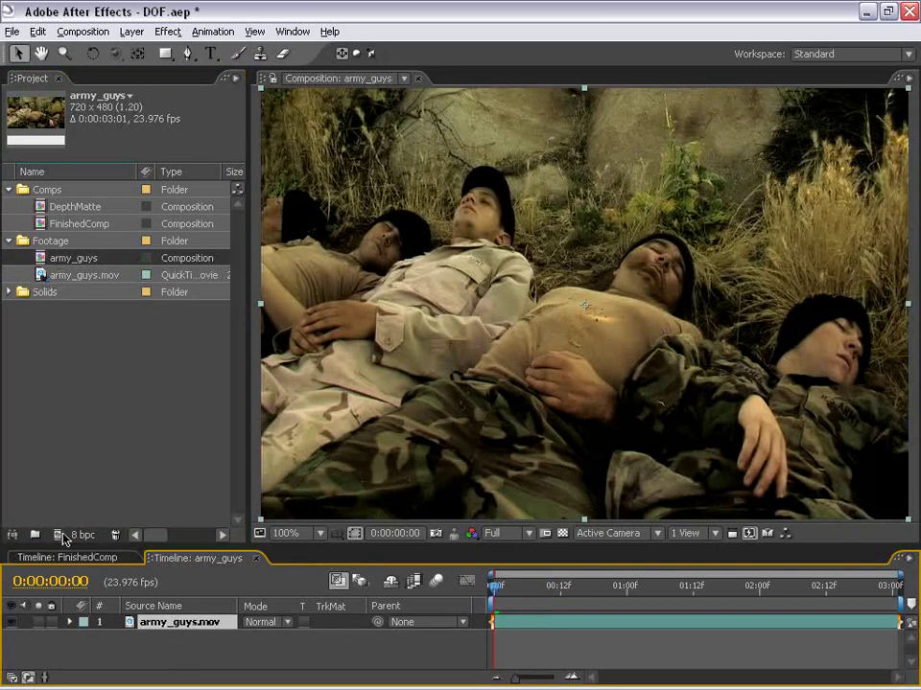
{"action": "left_click", "coordinate": [96, 558]}
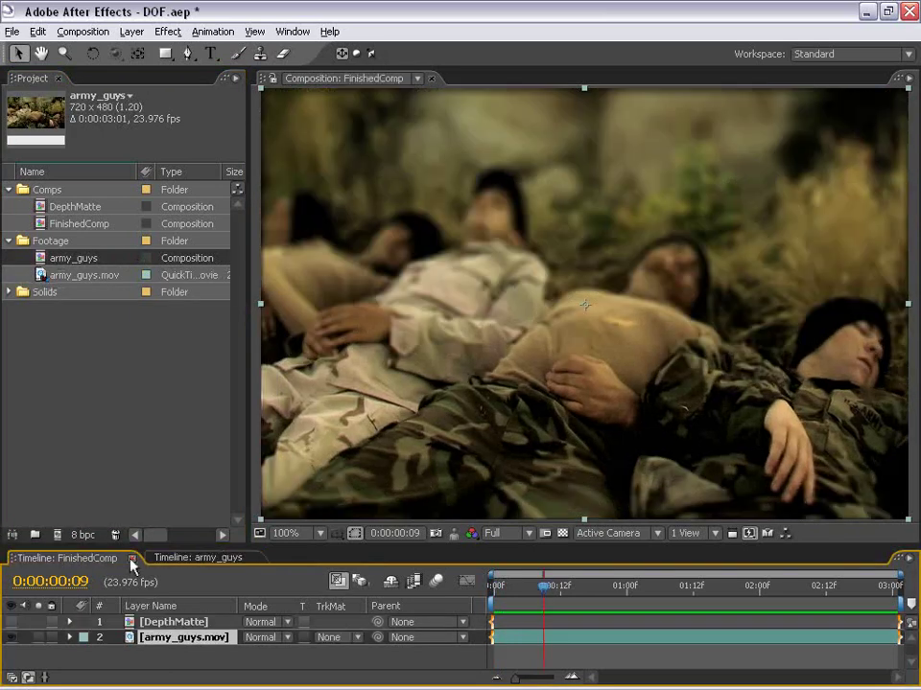
{"action": "left_click", "coordinate": [131, 558]}
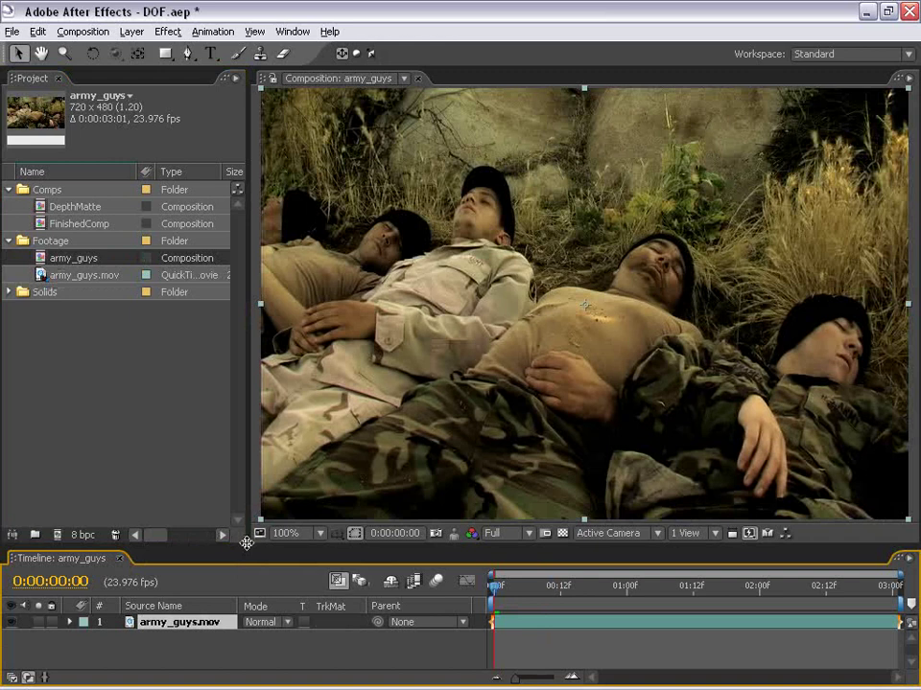
{"action": "left_click_drag", "start_coordinate": [244, 545], "coordinate": [299, 448]}
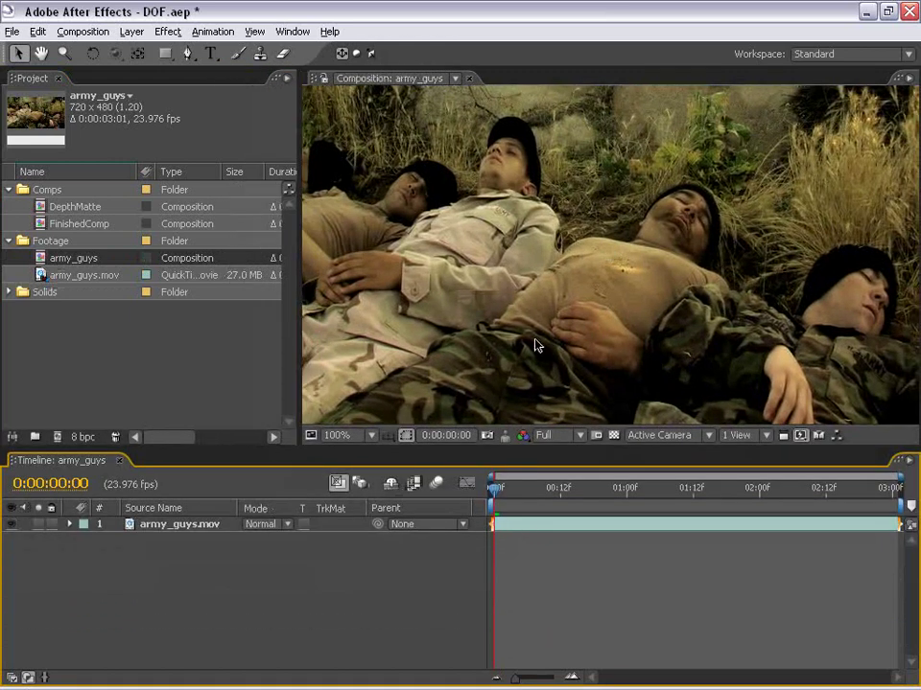
Step: Apply the Lens Blur effect to the army_guys.mov layer
{"action": "scroll", "coordinate": [536, 344], "scroll_direction": "down", "scroll_amount": 1}
{"action": "left_click", "coordinate": [528, 529]}
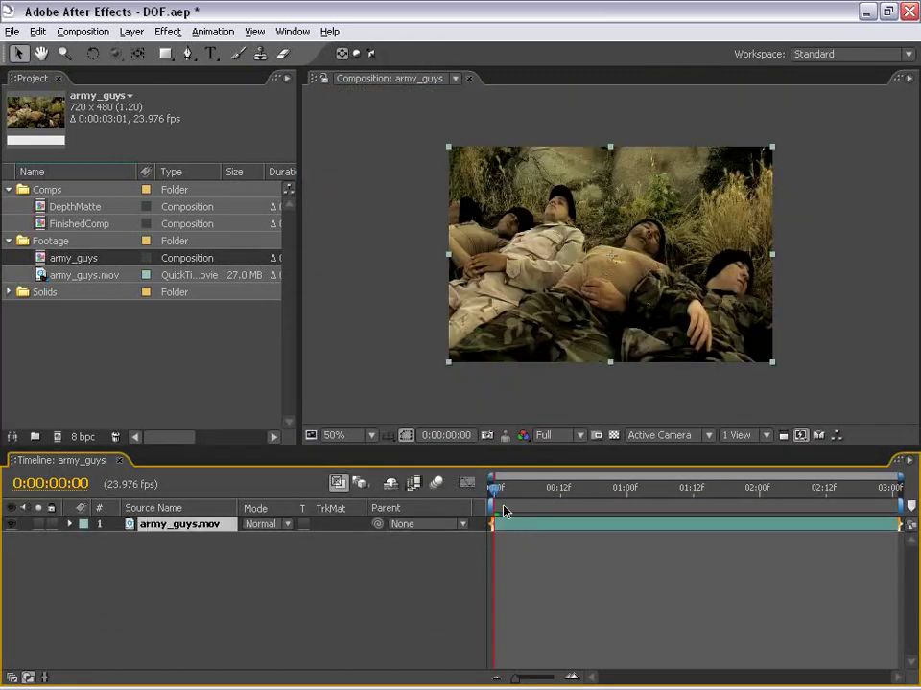
{"action": "left_click", "coordinate": [170, 33]}
{"action": "mouse_move", "coordinate": [199, 150]}
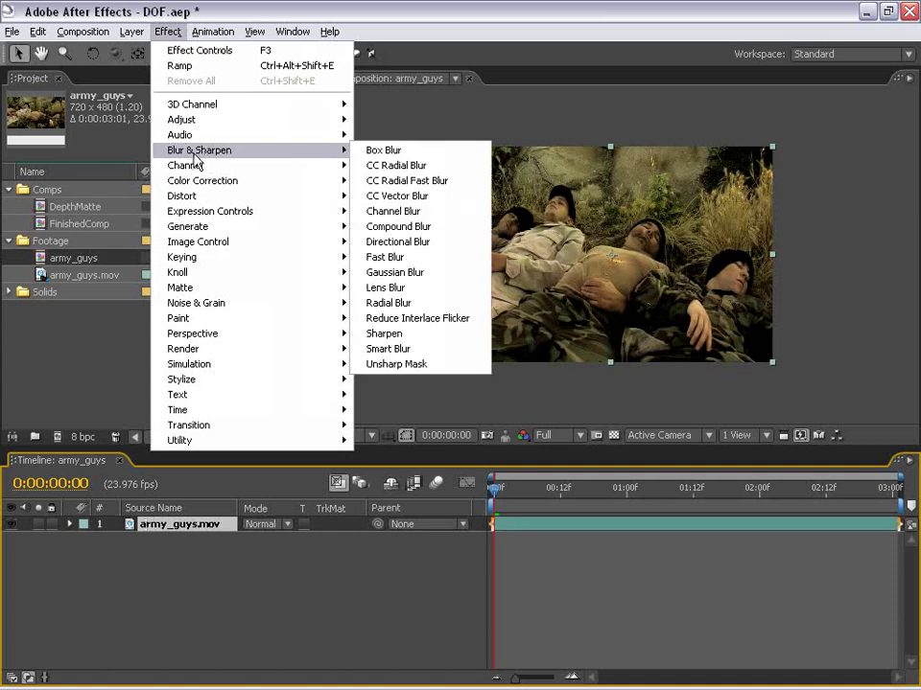
{"action": "left_click", "coordinate": [388, 288]}
{"action": "left_click", "coordinate": [388, 288]}
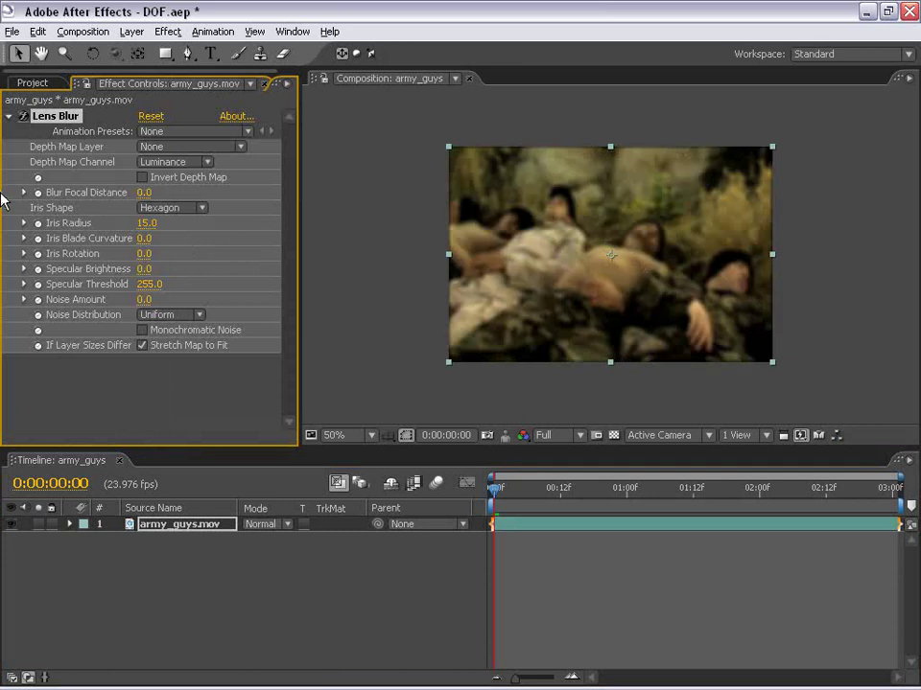
Step: Examine the Lens Blur result on the footage at 50% and 100% magnification
{"action": "left_click", "coordinate": [413, 270]}
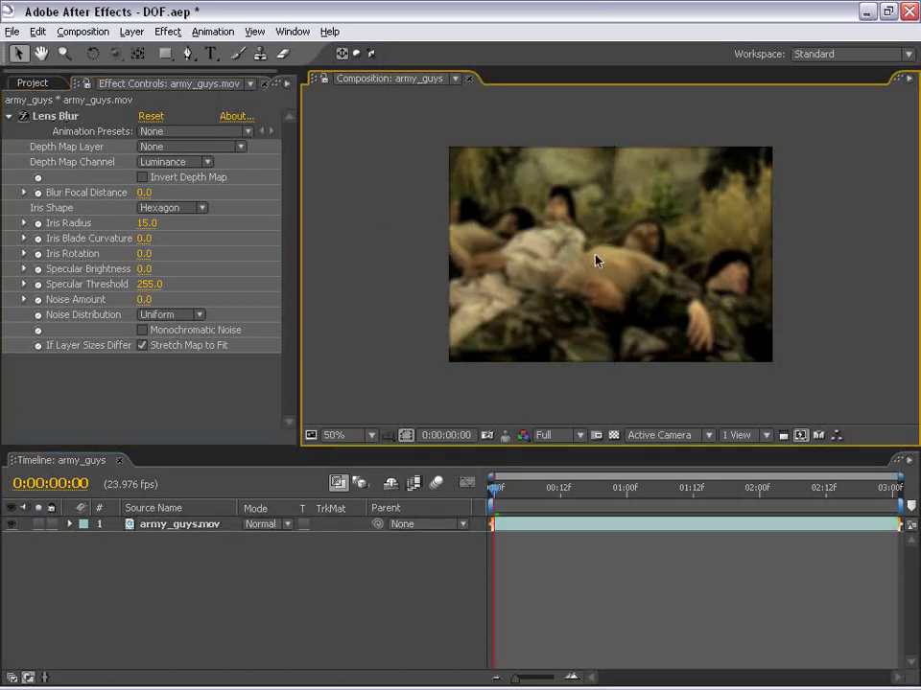
{"action": "key", "text": "period"}
{"action": "left_click_drag", "start_coordinate": [631, 256], "coordinate": [576, 168]}
{"action": "key", "text": "comma"}
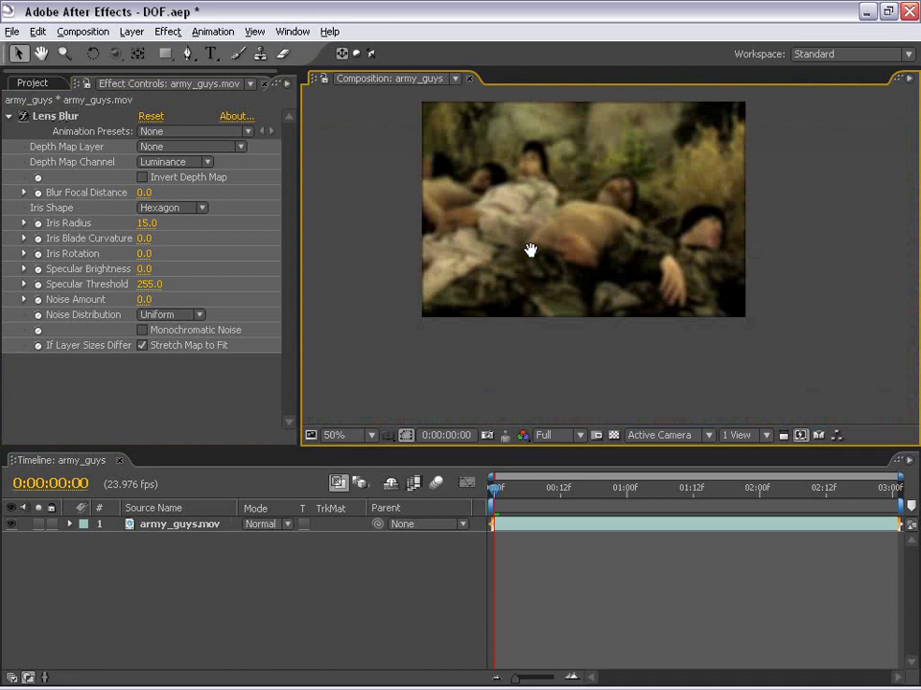
{"action": "mouse_move", "coordinate": [529, 248]}
{"action": "left_mouse_down"}
{"action": "mouse_move", "coordinate": [547, 222]}
{"action": "mouse_move", "coordinate": [538, 257]}
{"action": "left_mouse_up"}
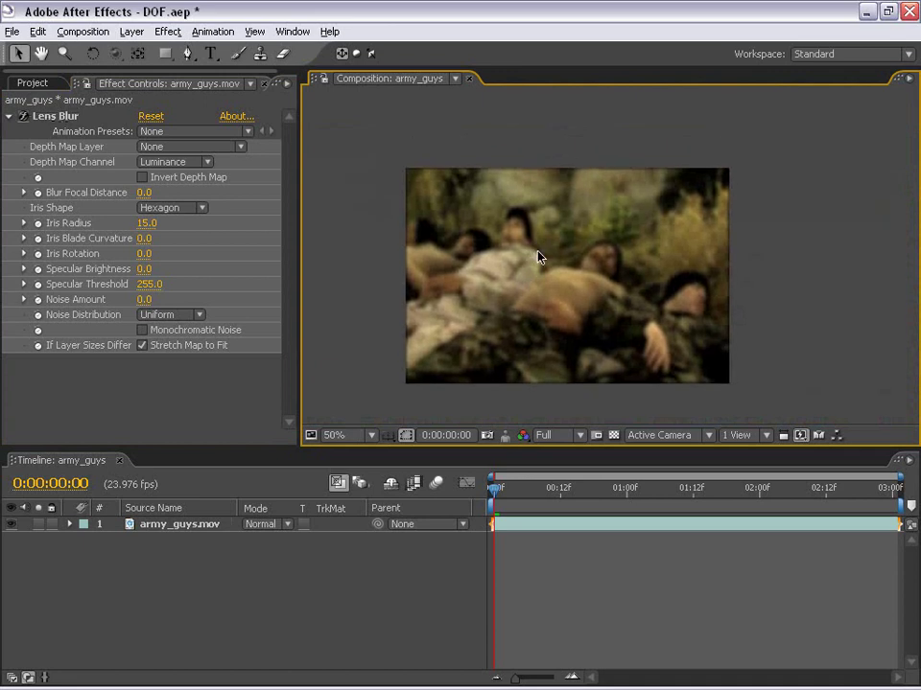
{"action": "key", "text": "period"}
{"action": "left_click_drag", "start_coordinate": [538, 253], "coordinate": [624, 236]}
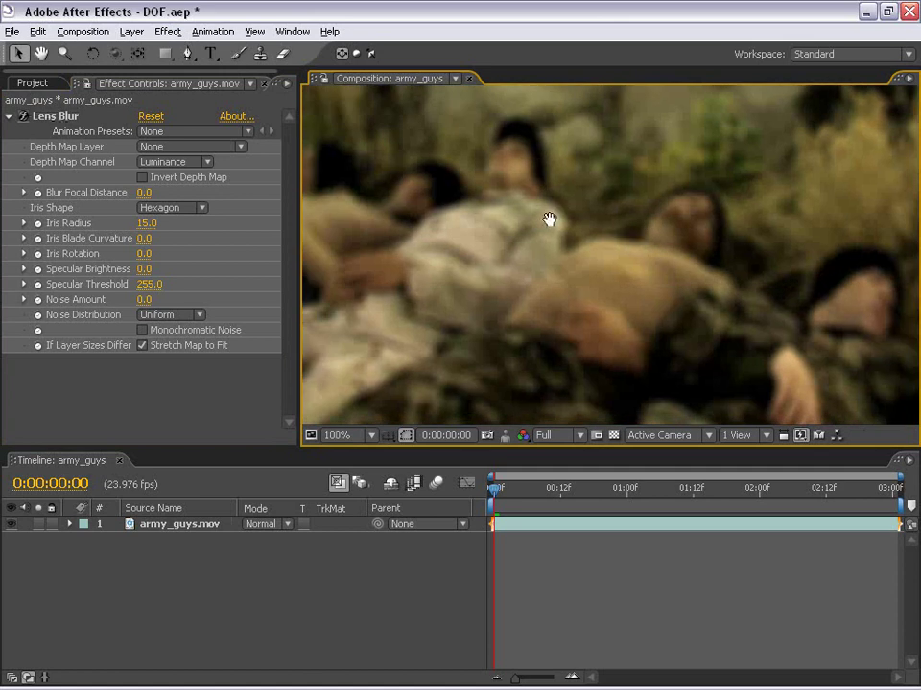
{"action": "key", "text": "comma"}
{"action": "left_click_drag", "start_coordinate": [522, 261], "coordinate": [513, 209]}
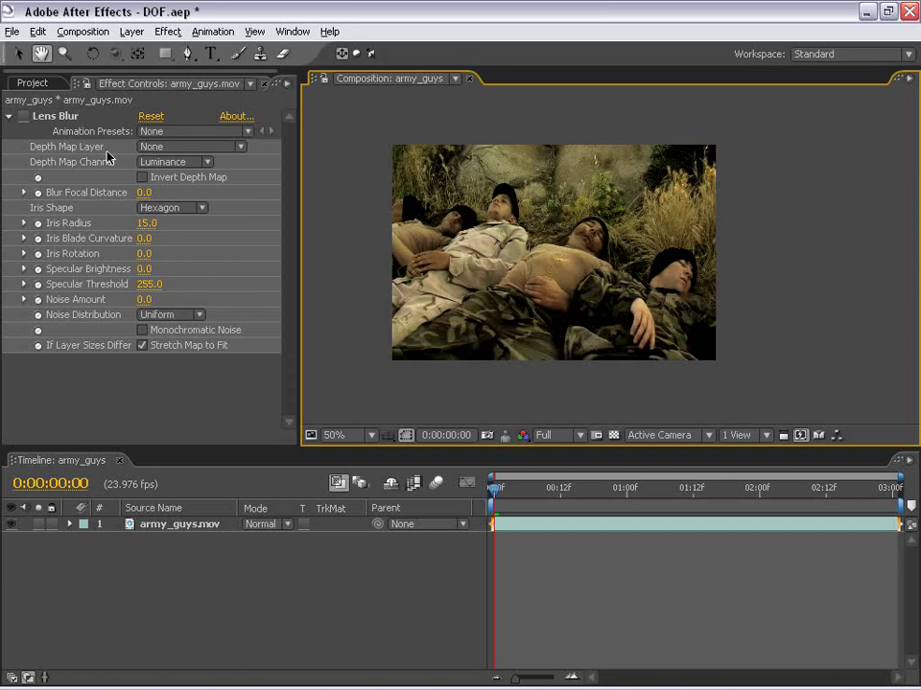
Step: Create a white 720 x 480 solid layer named Depth
{"action": "left_click", "coordinate": [131, 32]}
{"action": "mouse_move", "coordinate": [137, 50]}
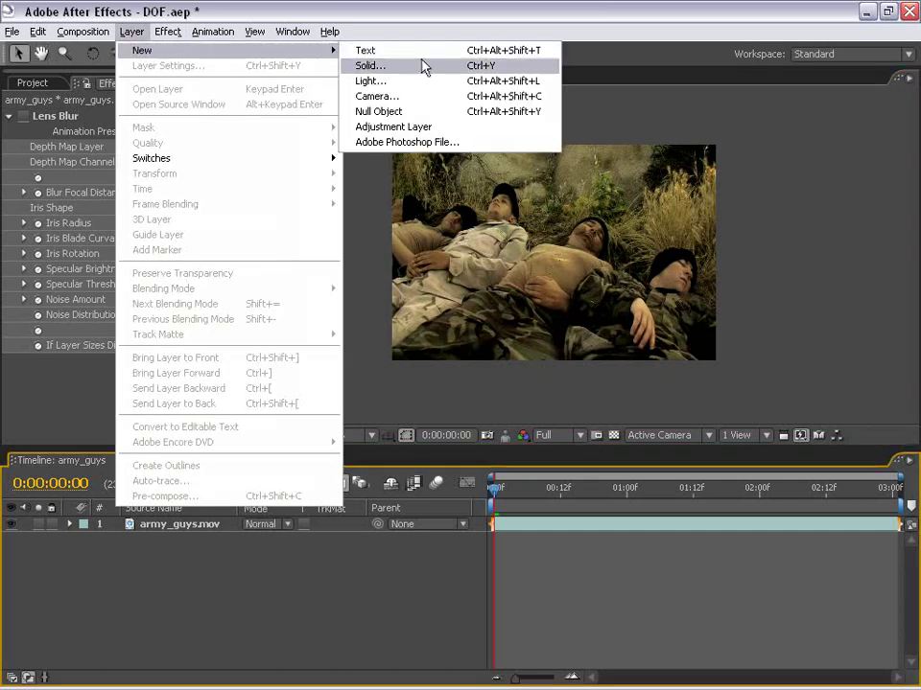
{"action": "left_click", "coordinate": [408, 65]}
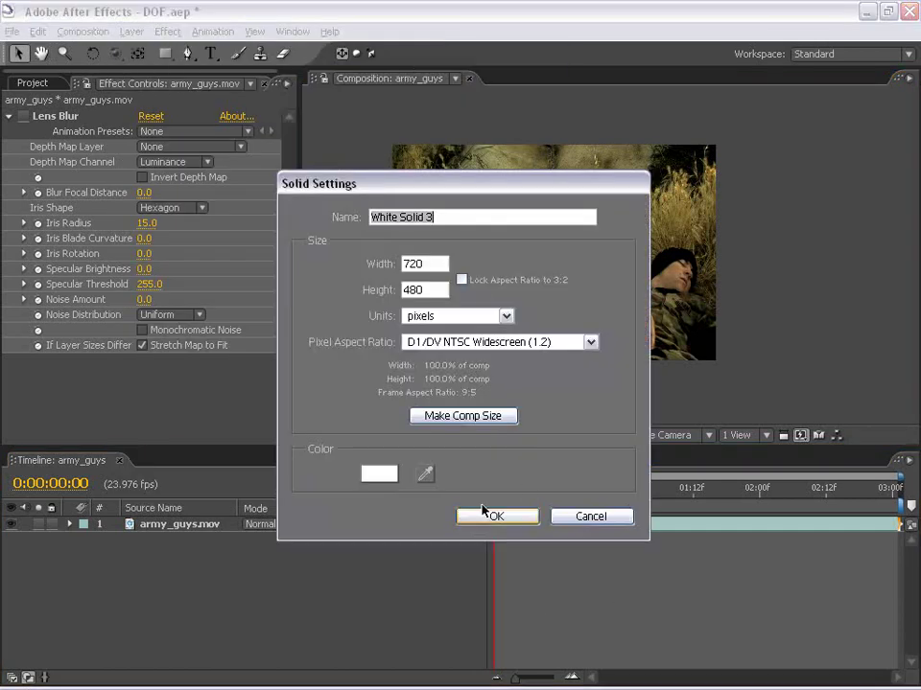
{"action": "type", "text": "Depth"}
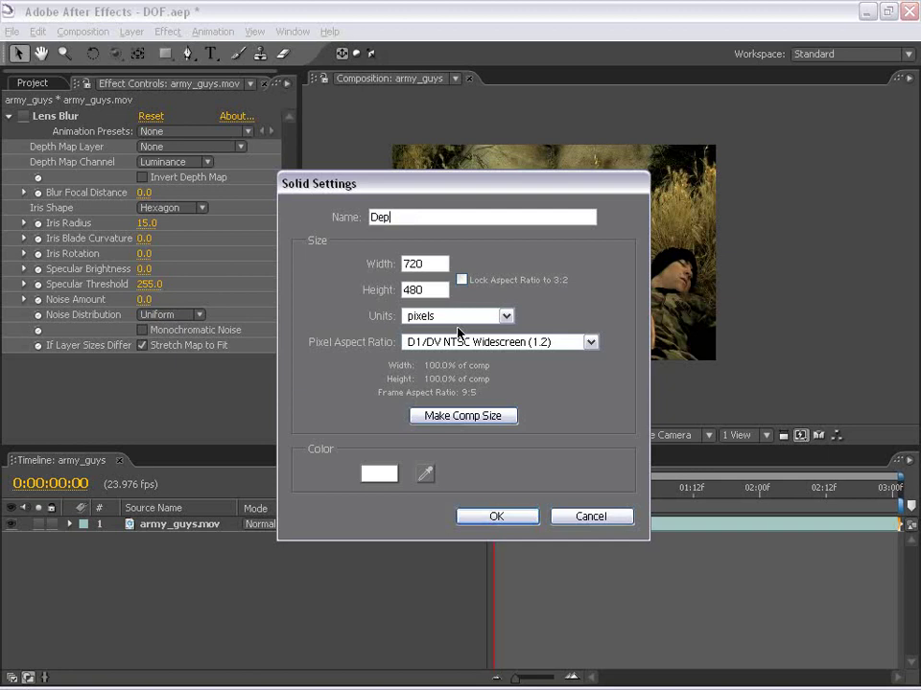
{"action": "left_click", "coordinate": [485, 518]}
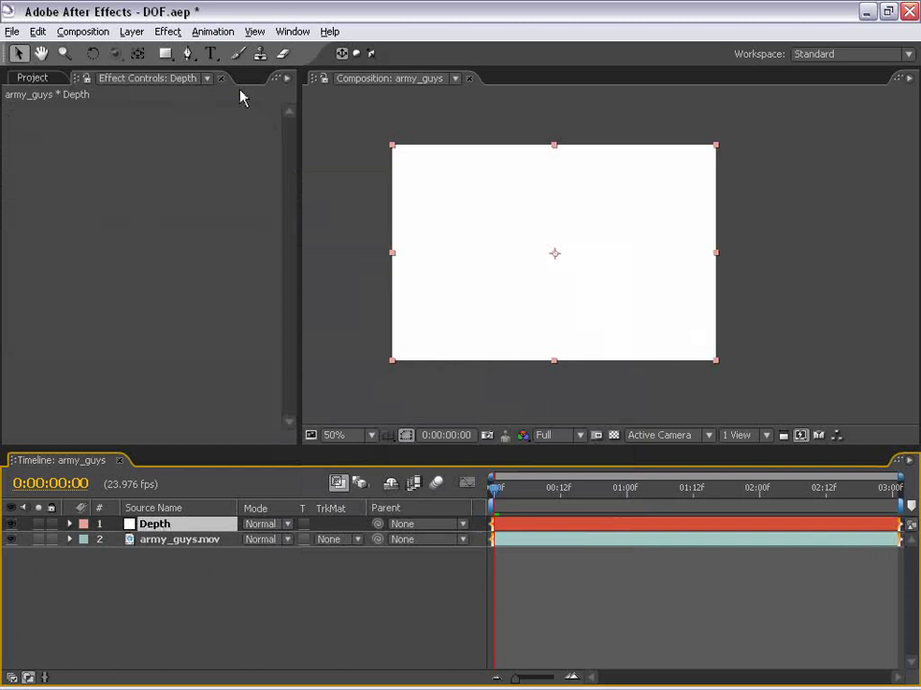
Step: Apply the Ramp effect to the Depth solid
{"action": "left_click", "coordinate": [169, 32]}
{"action": "mouse_move", "coordinate": [192, 227]}
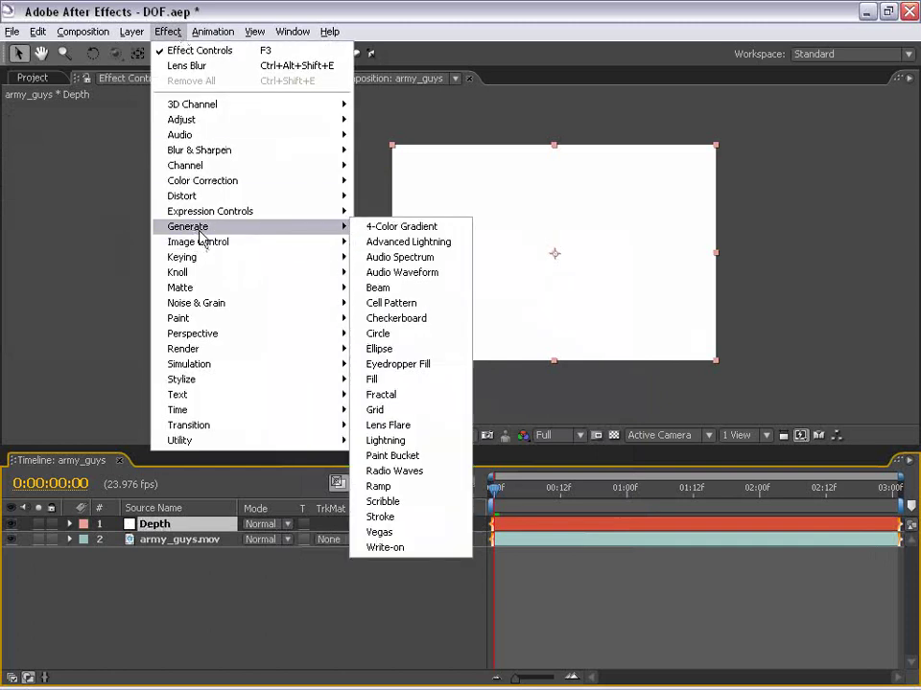
{"action": "left_click", "coordinate": [384, 486]}
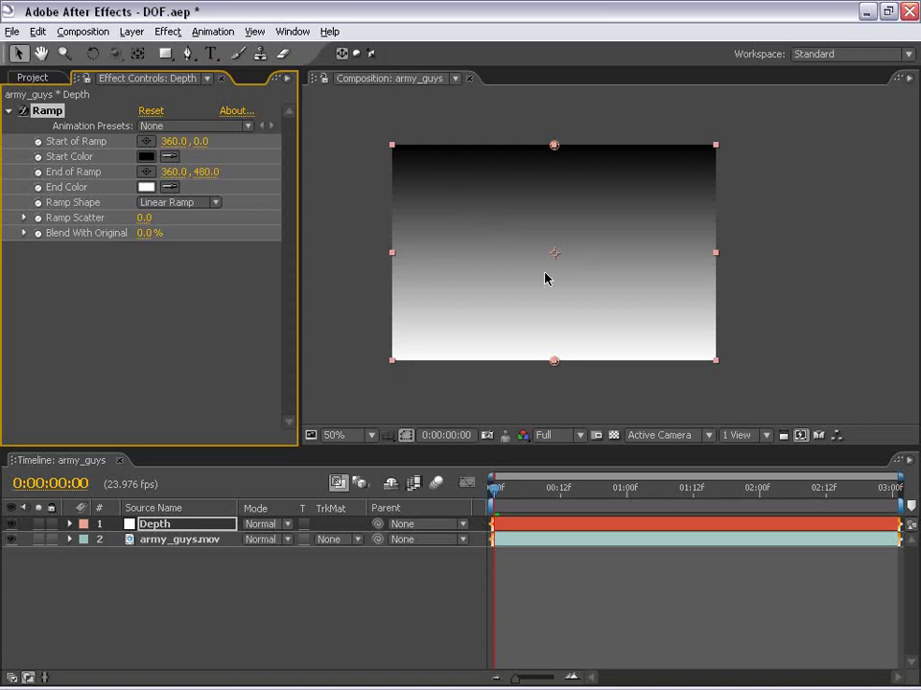
Step: Turn Lens Blur back on for the army_guys.mov layer and set its depth map layer to Depth
{"action": "left_click", "coordinate": [170, 616]}
{"action": "left_click", "coordinate": [153, 540]}
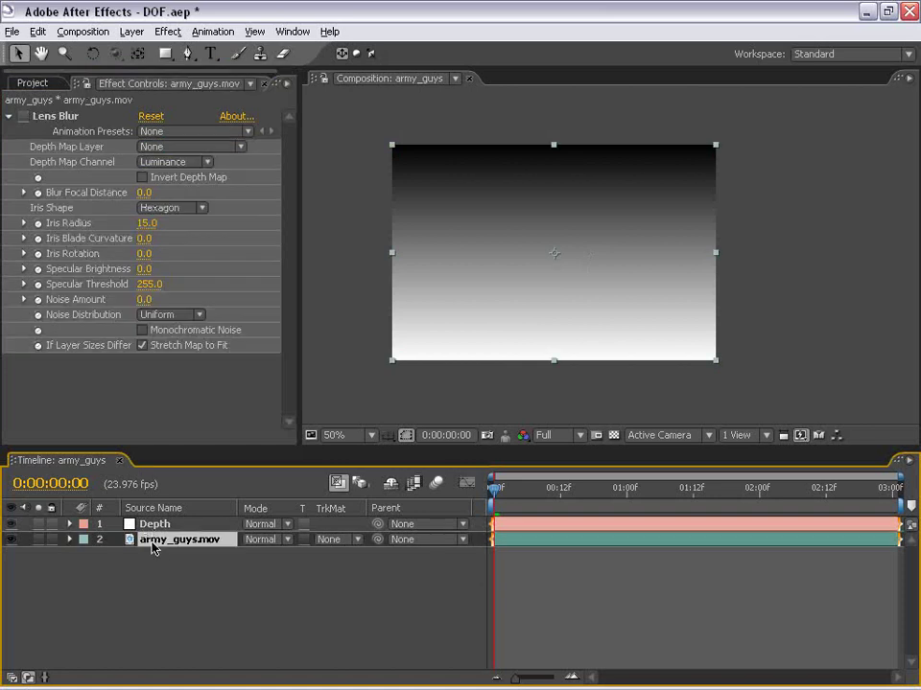
{"action": "left_click", "coordinate": [24, 116]}
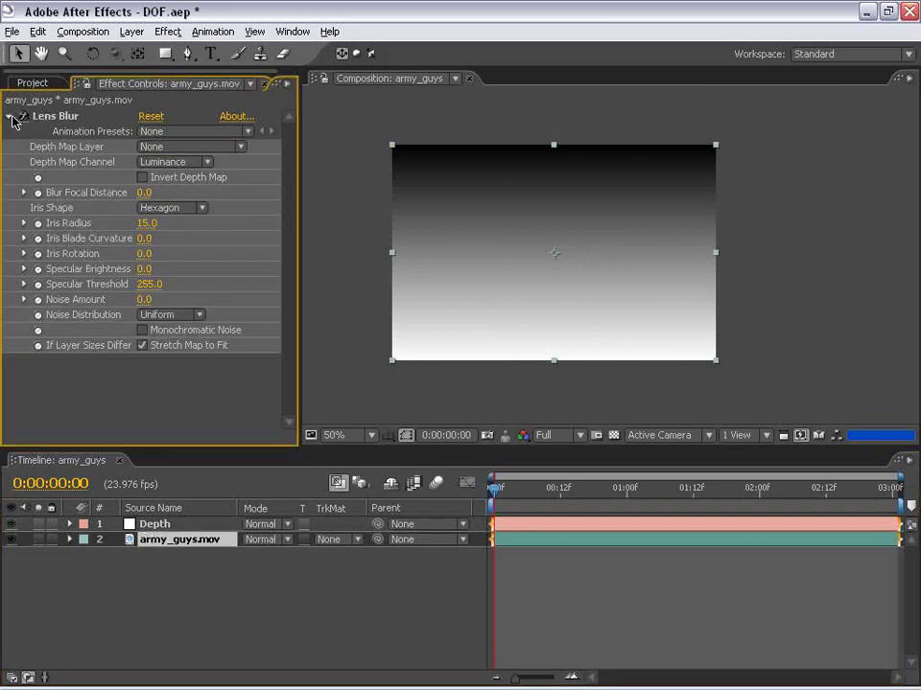
{"action": "left_click", "coordinate": [187, 149]}
{"action": "left_click", "coordinate": [180, 173]}
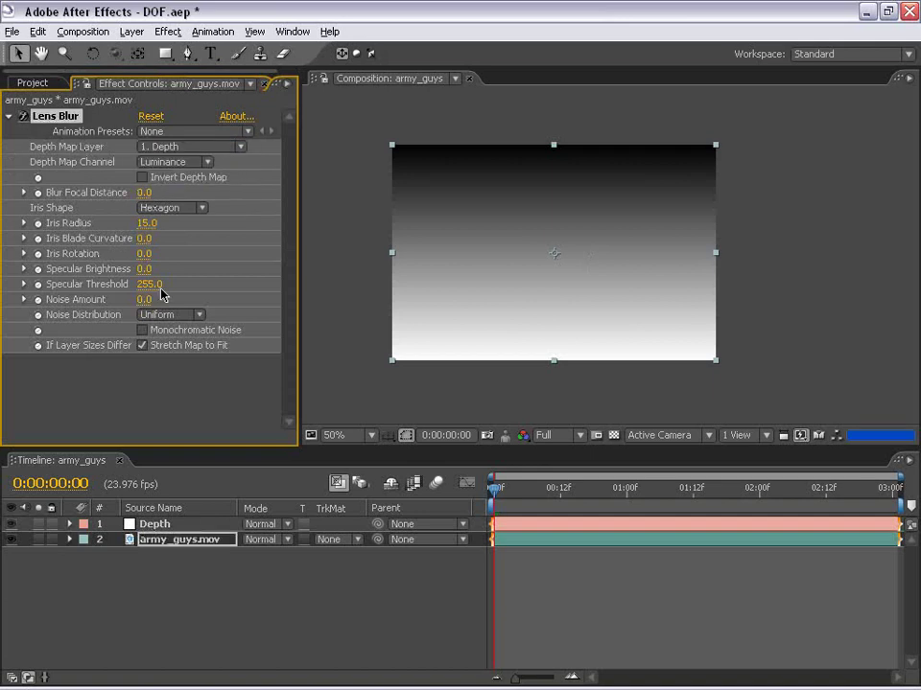
Step: Hide the Depth layer and inspect the blurred footage beneath it
{"action": "left_click", "coordinate": [12, 525]}
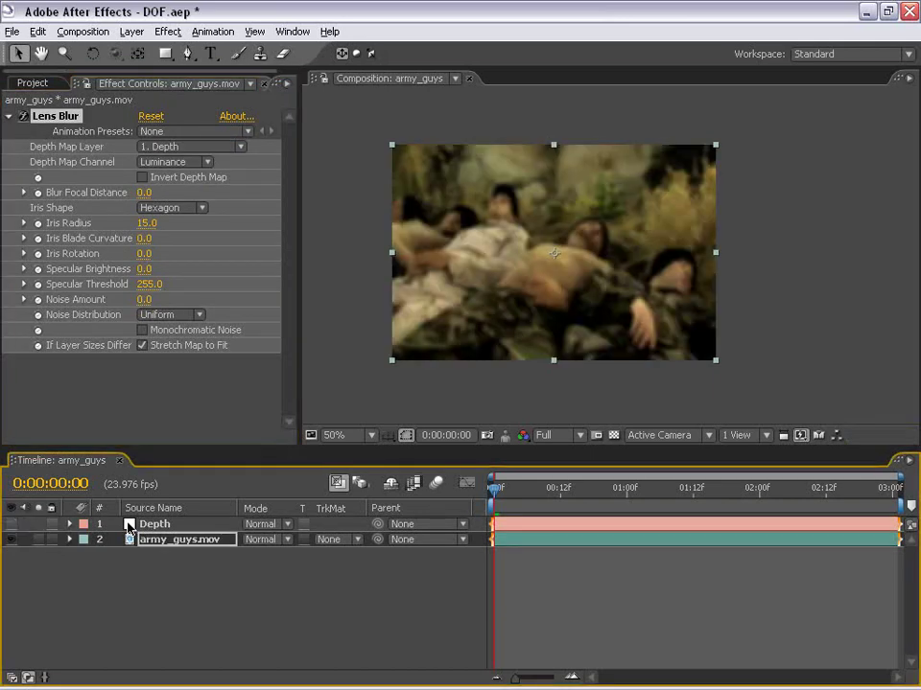
{"action": "scroll", "coordinate": [522, 212], "scroll_direction": "up", "scroll_amount": 1}
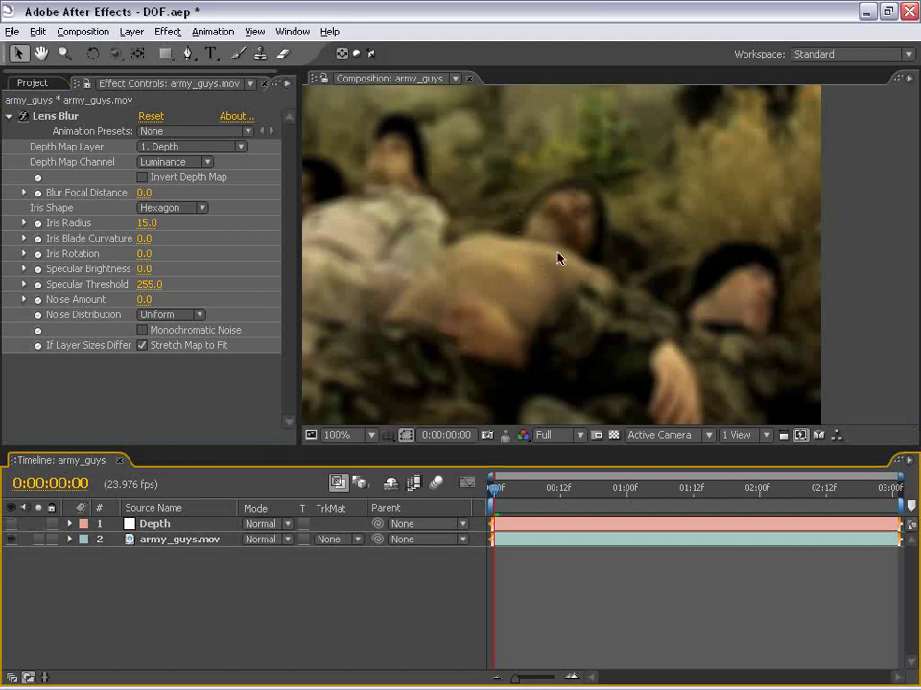
{"action": "scroll", "coordinate": [559, 257], "scroll_direction": "down", "scroll_amount": 1}
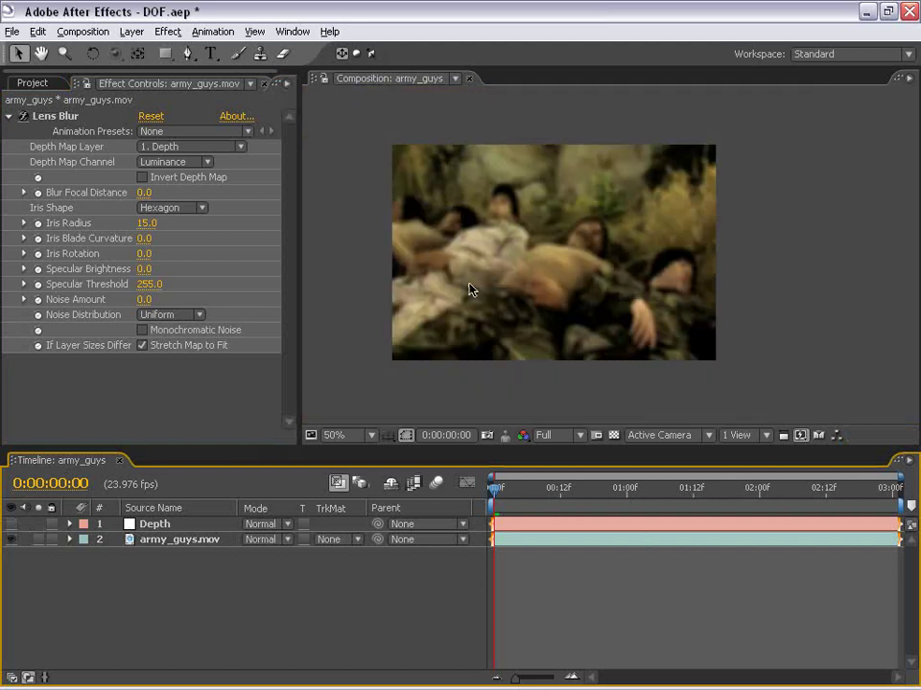
Step: Pre-compose the Depth layer into a new composition named Depth Comp 1, moving all attributes into it
{"action": "left_click", "coordinate": [162, 524]}
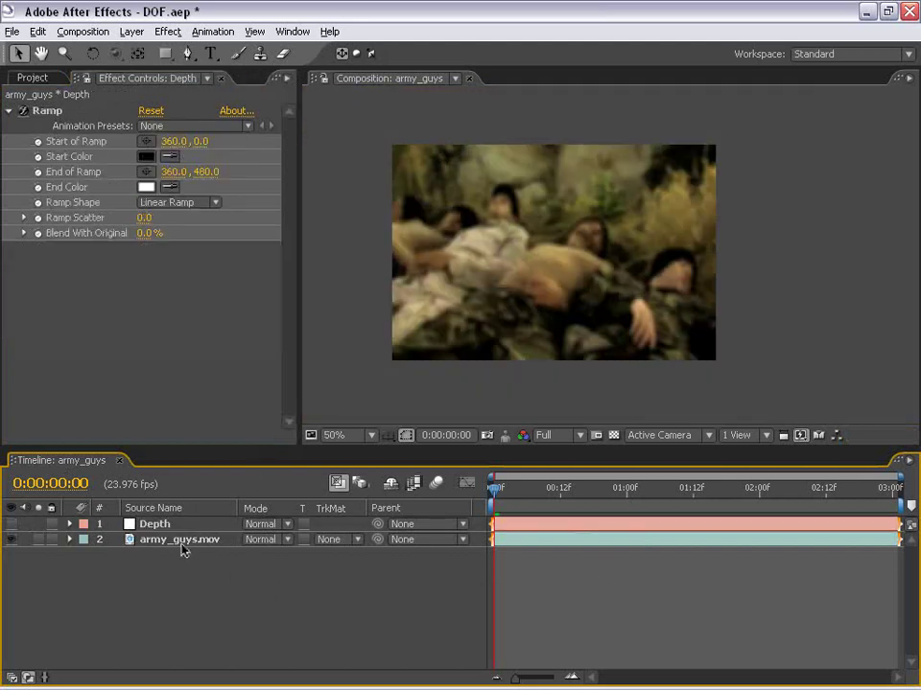
{"action": "key", "text": "Return"}
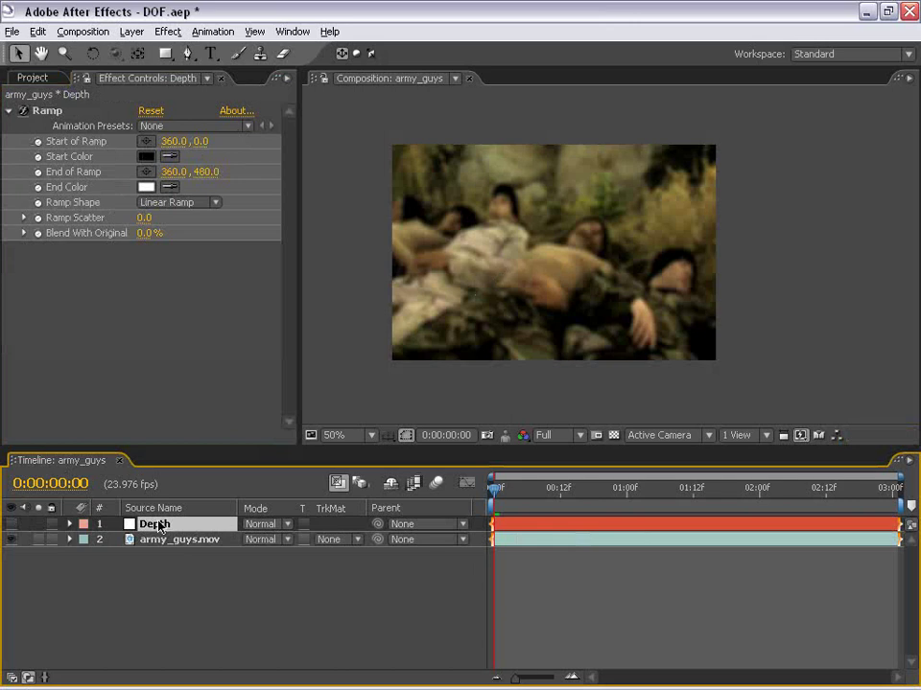
{"action": "left_click", "coordinate": [131, 32]}
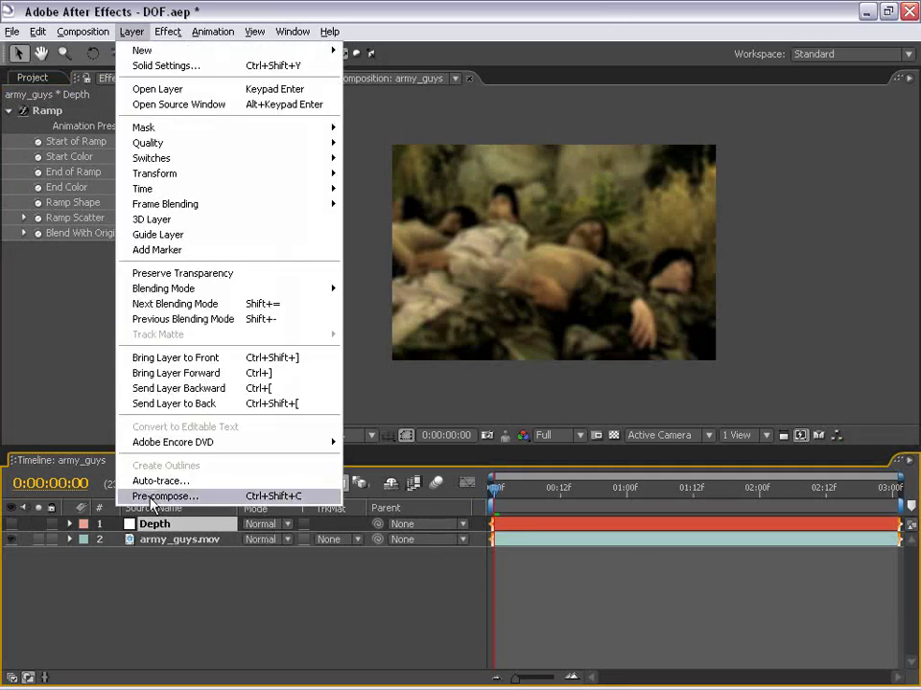
{"action": "left_click", "coordinate": [230, 497]}
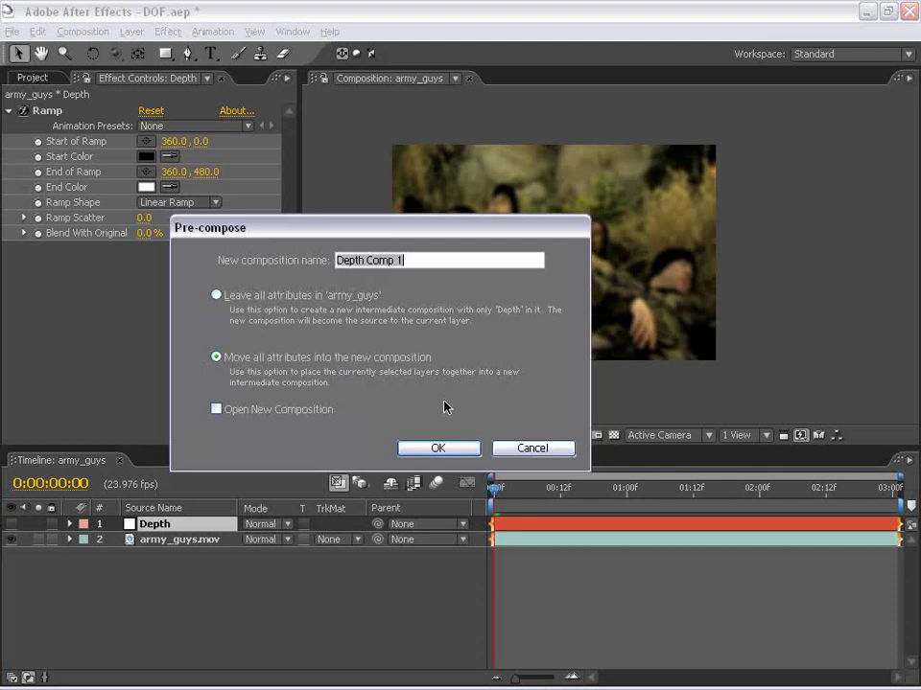
{"action": "left_click", "coordinate": [437, 448]}
{"action": "left_click", "coordinate": [604, 571]}
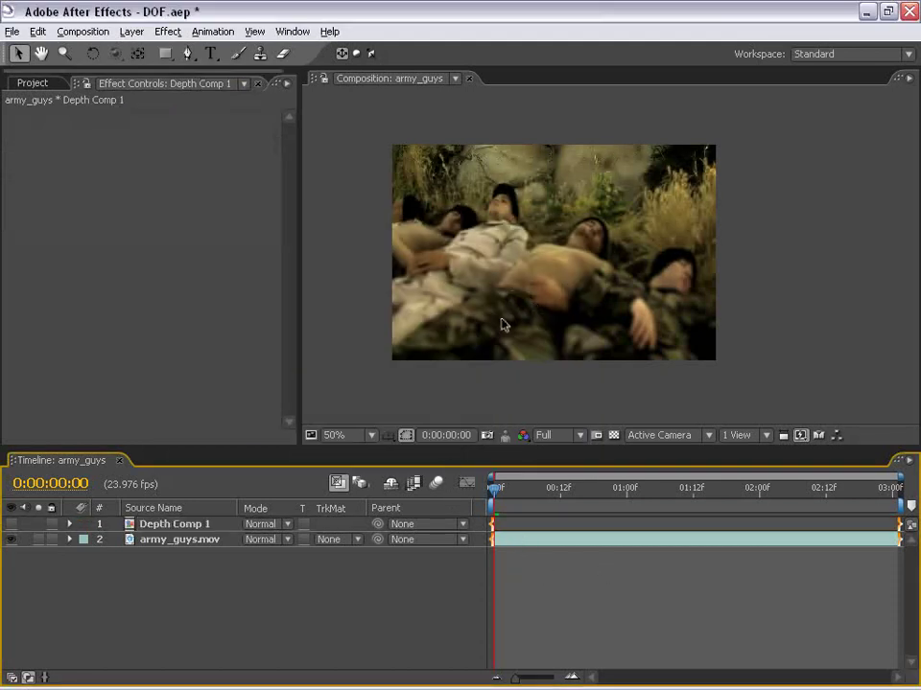
Step: Examine the graduated blur up close across the foreground and background of the army_guys footage
{"action": "key", "text": "space"}
{"action": "left_click_drag", "start_coordinate": [597, 289], "coordinate": [602, 256]}
{"action": "scroll", "coordinate": [595, 274], "scroll_direction": "up", "scroll_amount": 1}
{"action": "left_click_drag", "start_coordinate": [541, 210], "coordinate": [499, 205]}
{"action": "left_click_drag", "start_coordinate": [524, 361], "coordinate": [528, 237]}
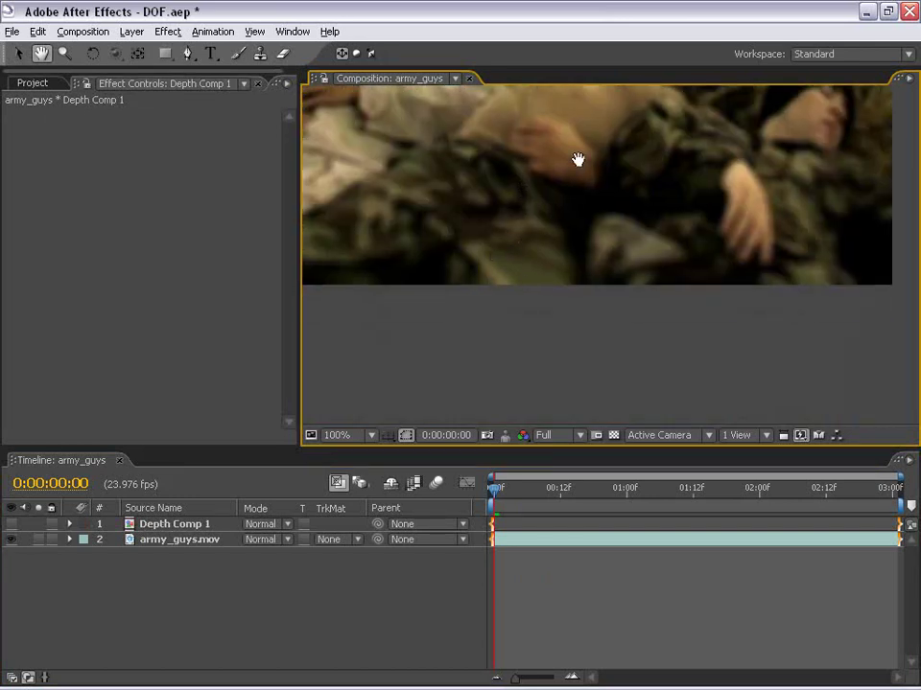
{"action": "left_click_drag", "start_coordinate": [575, 158], "coordinate": [577, 315]}
{"action": "scroll", "coordinate": [593, 185], "scroll_direction": "down", "scroll_amount": 1}
{"action": "left_click_drag", "start_coordinate": [593, 185], "coordinate": [577, 239]}
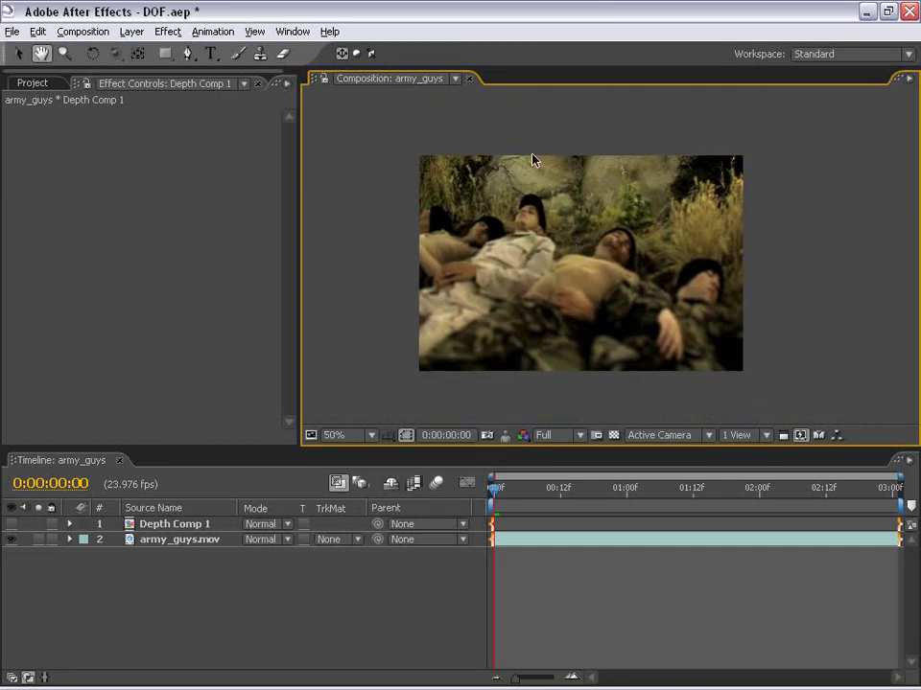
{"action": "left_click_drag", "start_coordinate": [608, 257], "coordinate": [586, 235]}
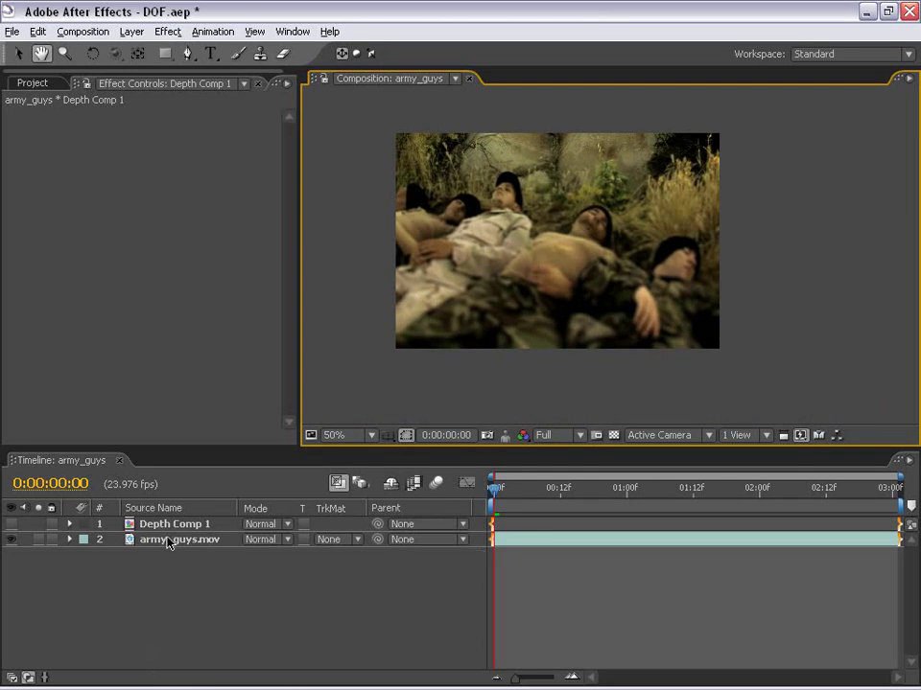
Step: Open Depth Comp 1 and dock a new locked composition viewer of it beside the original, narrowing the effect controls for space
{"action": "double_click", "coordinate": [527, 531]}
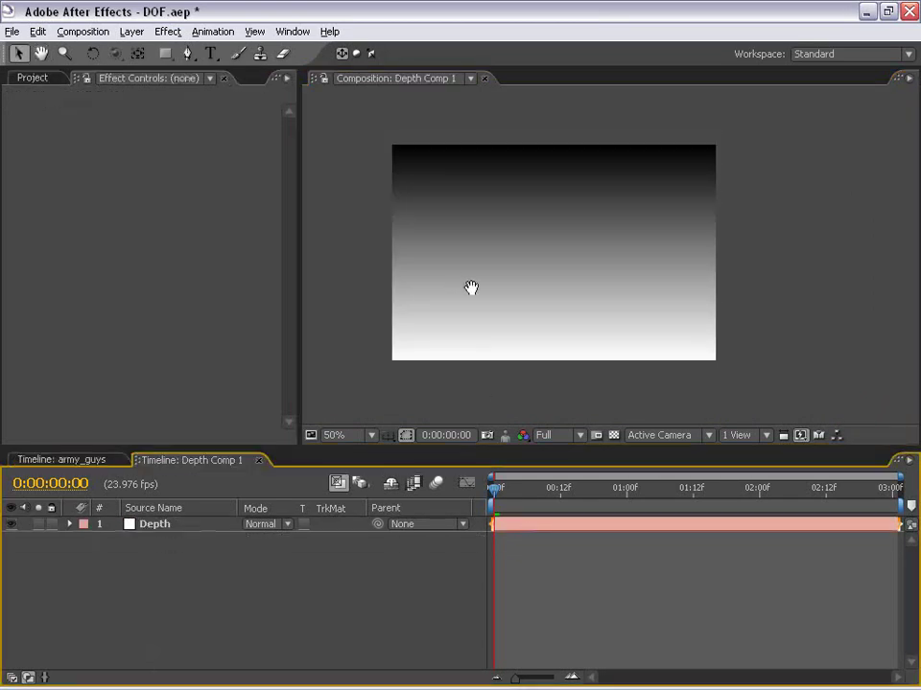
{"action": "left_click", "coordinate": [556, 286]}
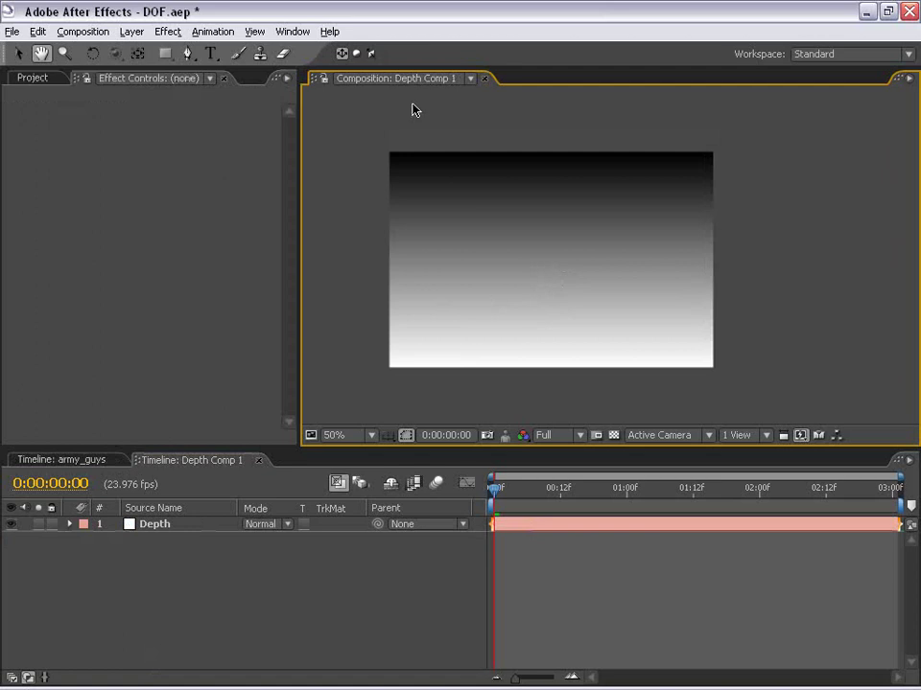
{"action": "left_click", "coordinate": [254, 32]}
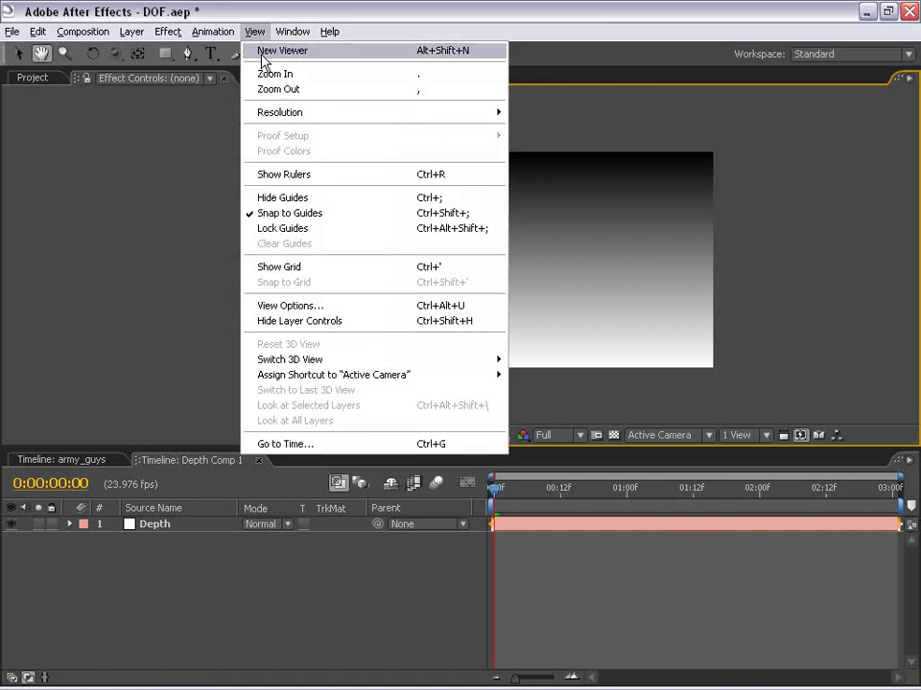
{"action": "left_click", "coordinate": [264, 53]}
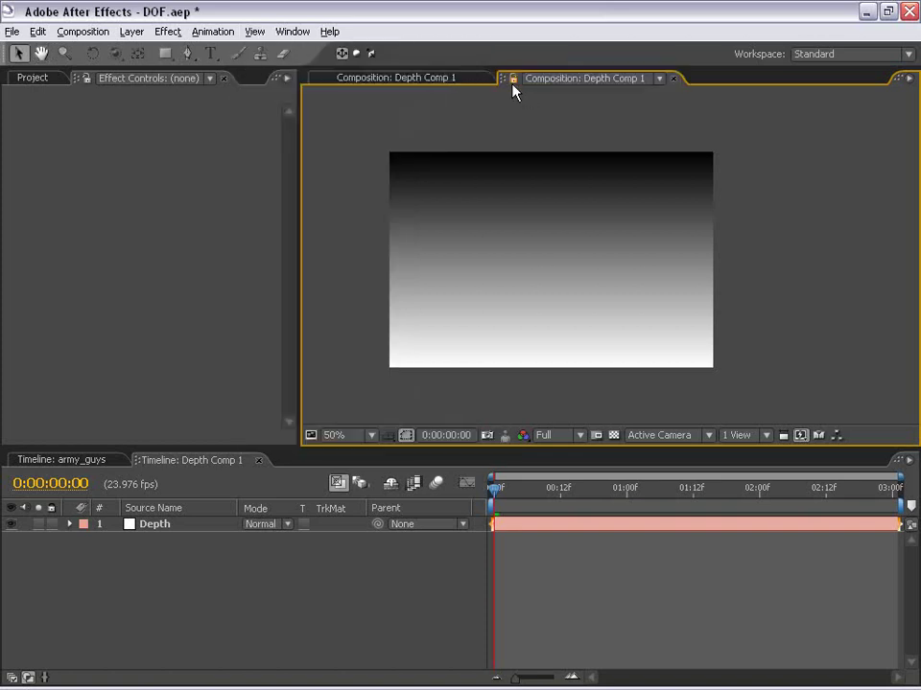
{"action": "left_click_drag", "start_coordinate": [864, 188], "coordinate": [886, 194]}
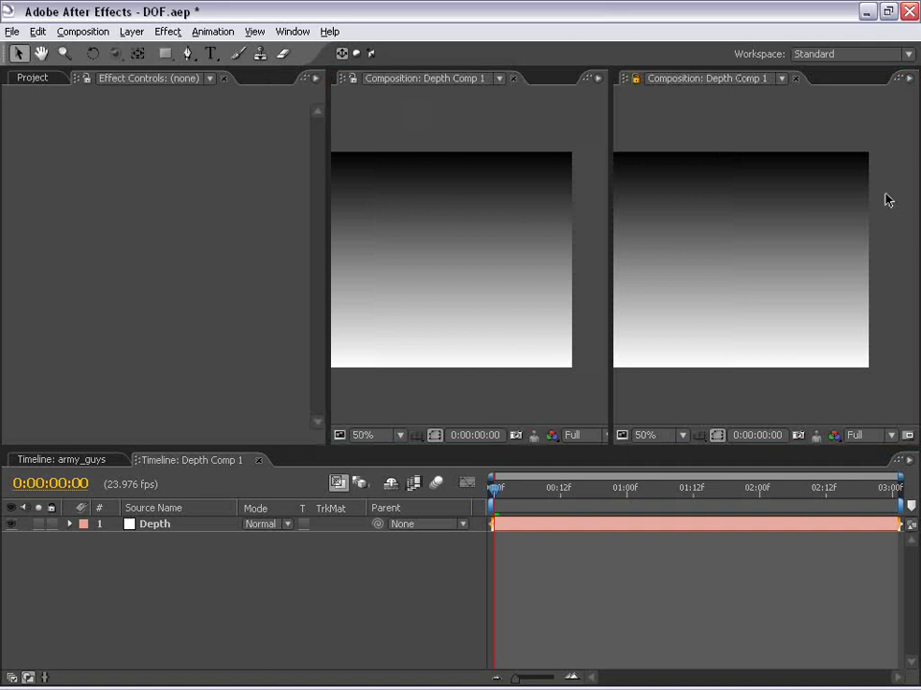
{"action": "left_click_drag", "start_coordinate": [329, 132], "coordinate": [249, 131]}
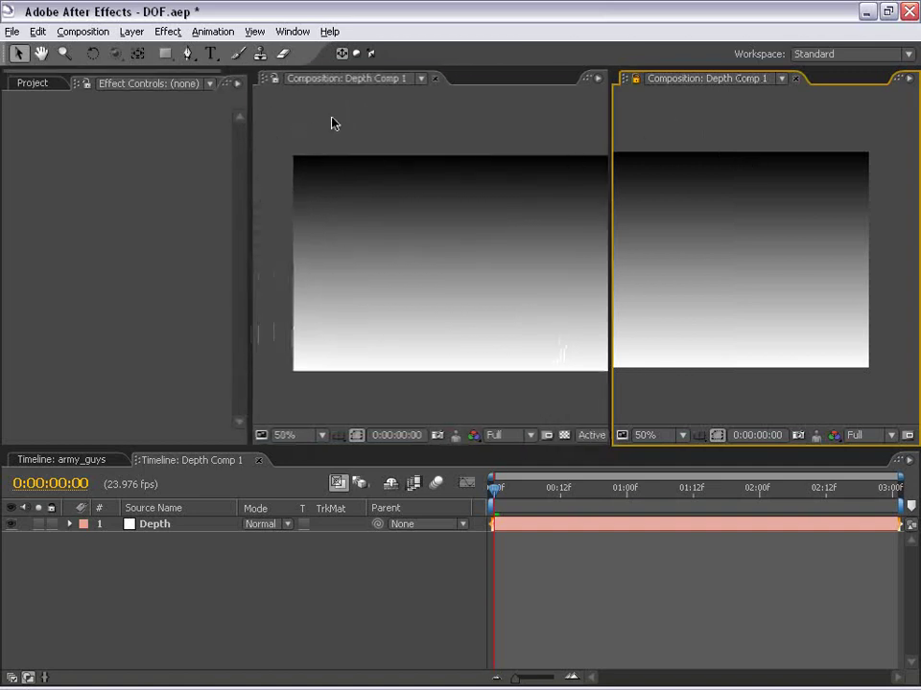
Step: Show the army_guys composition in the original viewer, lock that viewer, and reposition the image in both views
{"action": "left_click", "coordinate": [333, 123]}
{"action": "left_click", "coordinate": [58, 460]}
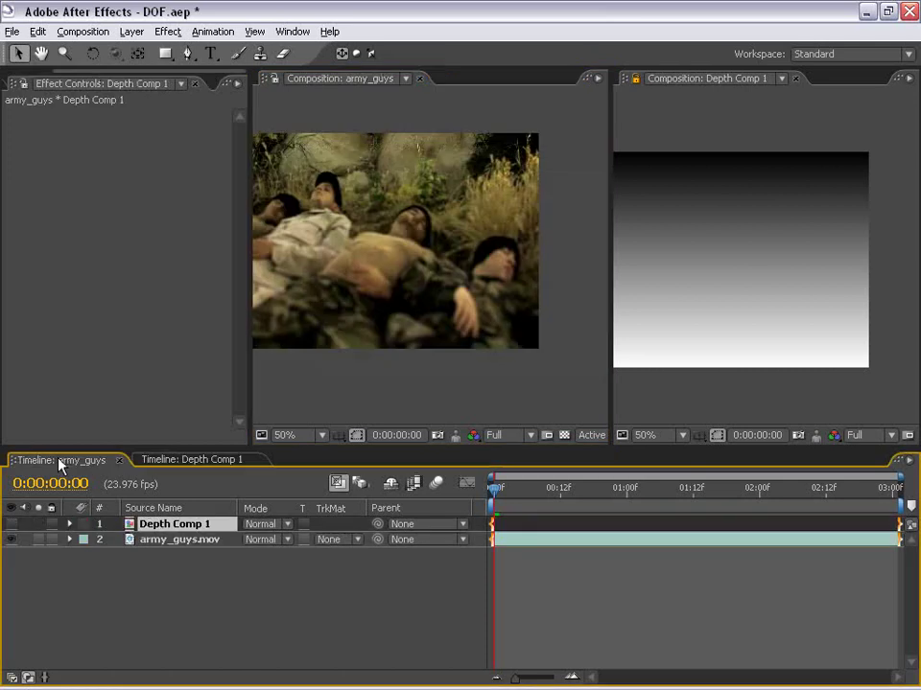
{"action": "left_click", "coordinate": [275, 78]}
{"action": "left_click_drag", "start_coordinate": [335, 205], "coordinate": [387, 234]}
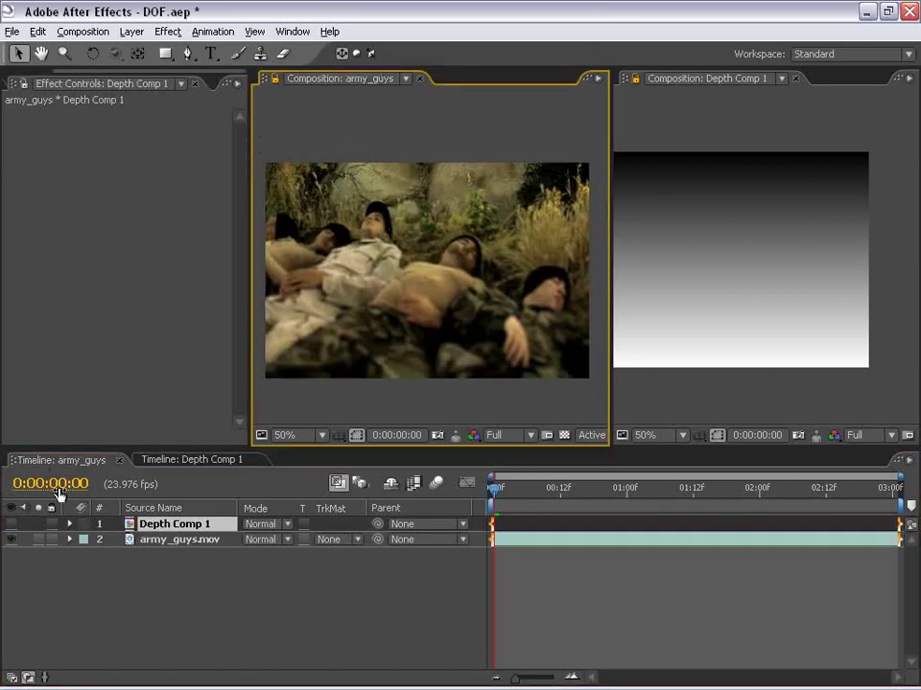
{"action": "left_click", "coordinate": [752, 106]}
{"action": "left_click_drag", "start_coordinate": [699, 215], "coordinate": [752, 220]}
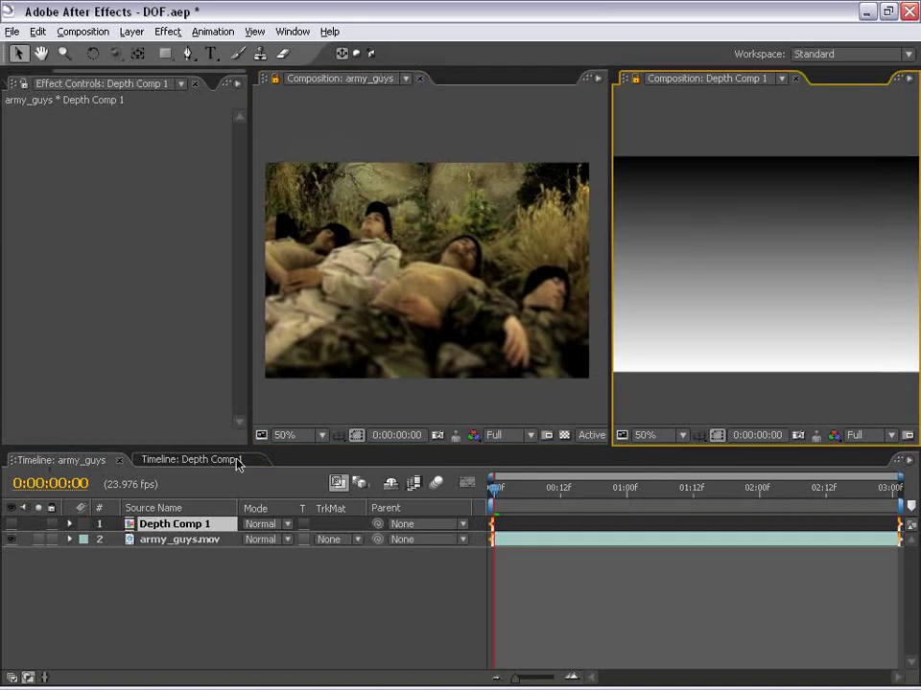
Step: Change the Depth layer's Ramp to Radial Ramp, with its start at 360, 236 and its end at 330, 788
{"action": "left_click", "coordinate": [200, 462]}
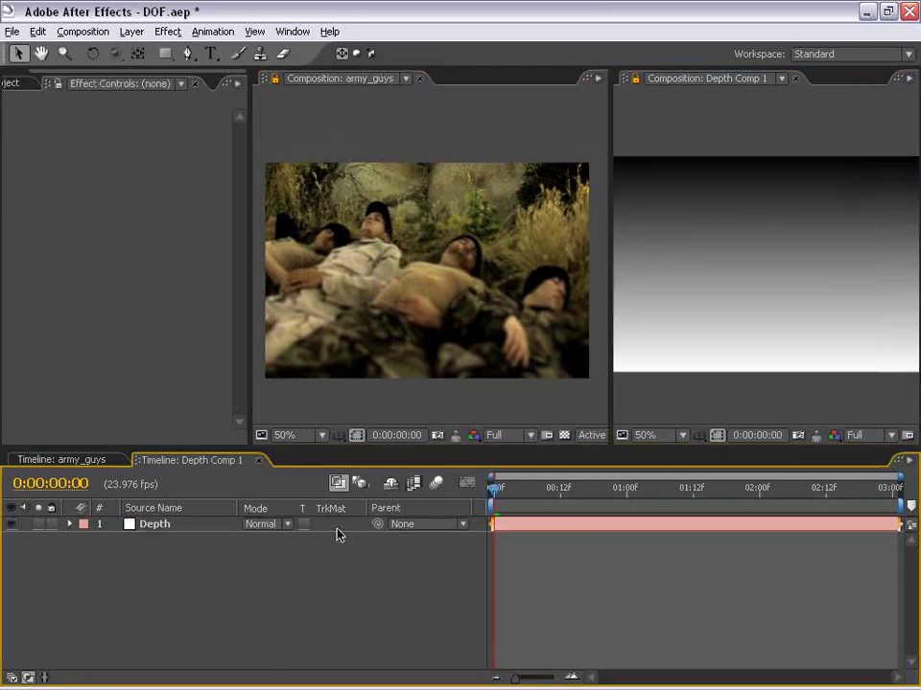
{"action": "left_click", "coordinate": [533, 518]}
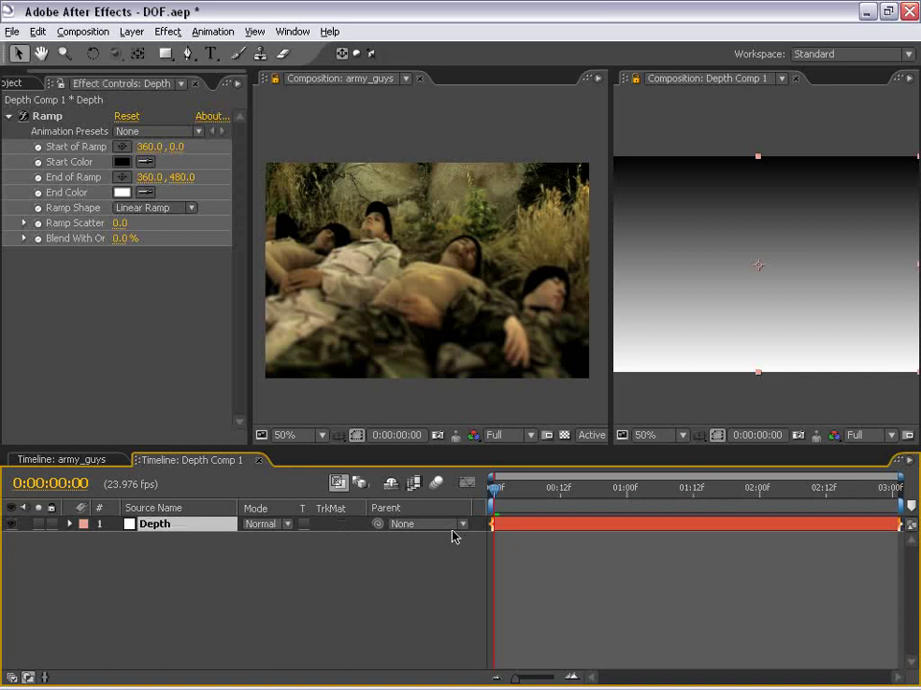
{"action": "left_click", "coordinate": [156, 208]}
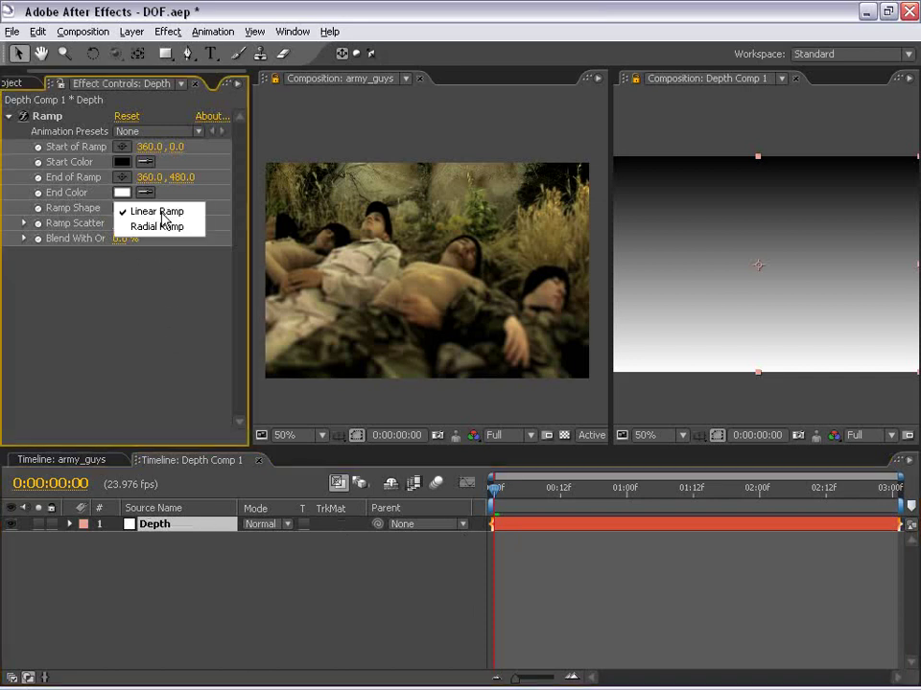
{"action": "left_click", "coordinate": [163, 233]}
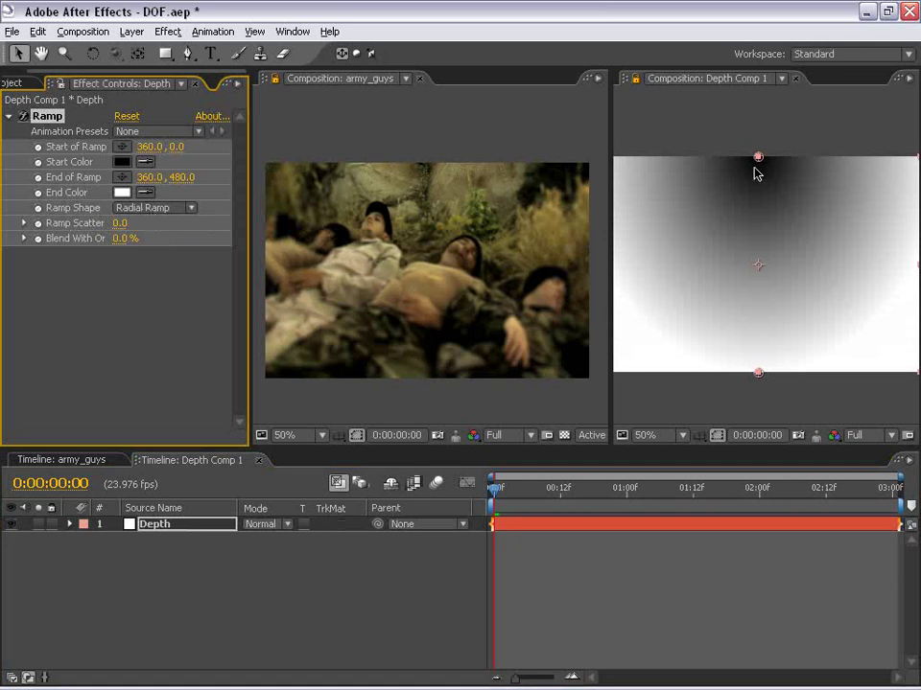
{"action": "left_click_drag", "start_coordinate": [759, 158], "coordinate": [758, 264]}
{"action": "left_click_drag", "start_coordinate": [761, 375], "coordinate": [746, 517]}
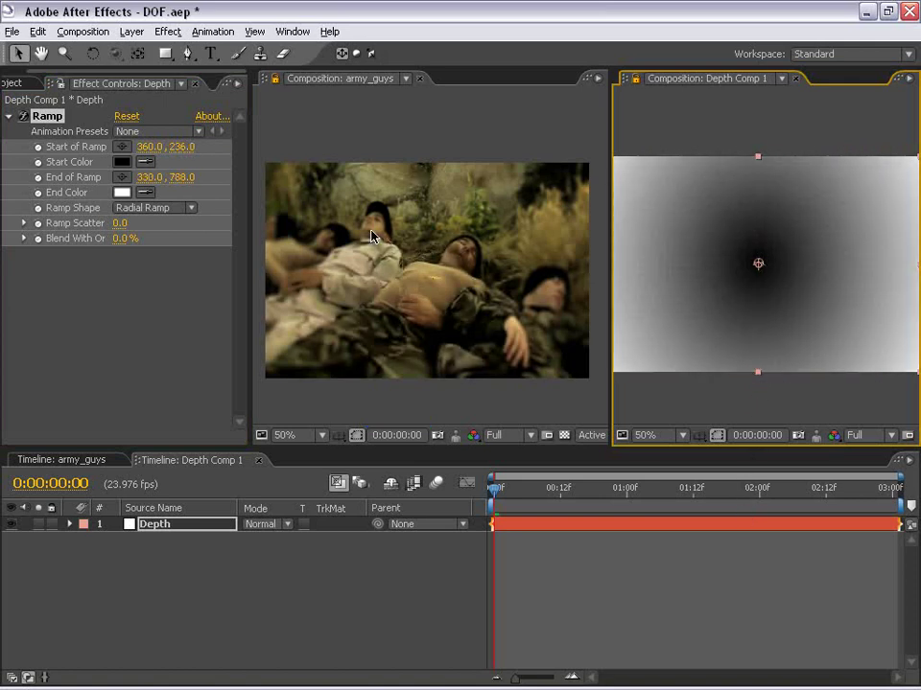
{"action": "scroll", "coordinate": [409, 278], "scroll_direction": "up", "scroll_amount": 1}
{"action": "key", "text": "space"}
{"action": "left_click_drag", "start_coordinate": [419, 272], "coordinate": [441, 265]}
{"action": "scroll", "coordinate": [437, 242], "scroll_direction": "down", "scroll_amount": 1}
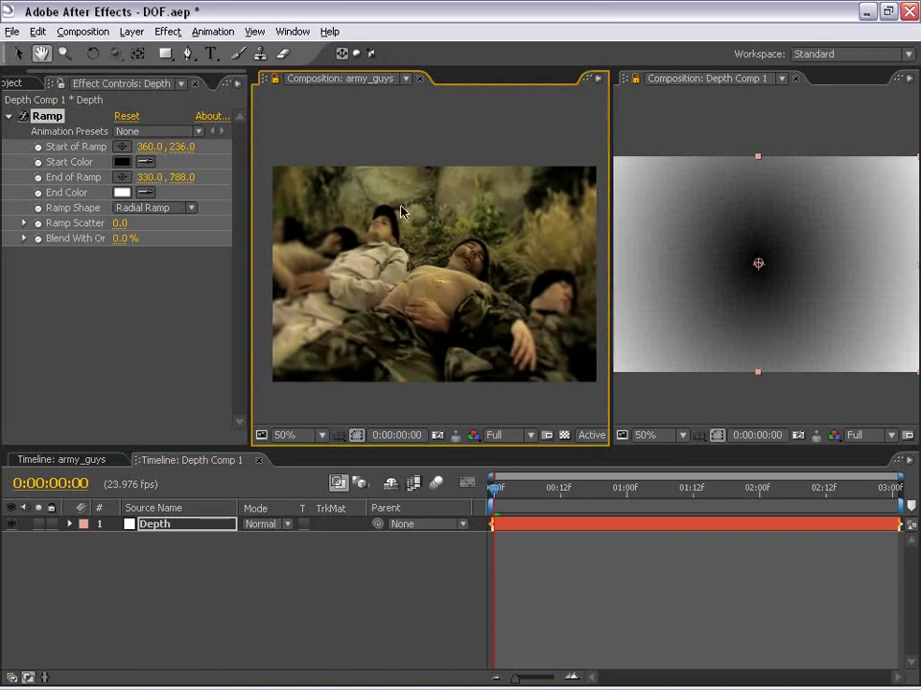
Step: Apply the Curves color correction effect to the Depth layer after its Ramp effect
{"action": "left_click", "coordinate": [566, 582]}
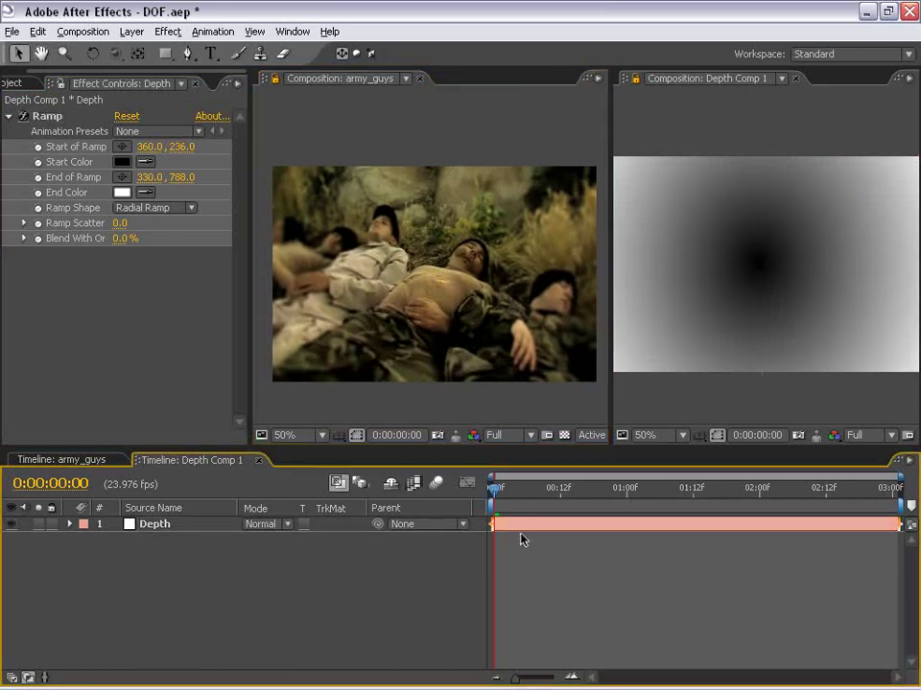
{"action": "left_click", "coordinate": [519, 524]}
{"action": "left_click", "coordinate": [46, 115]}
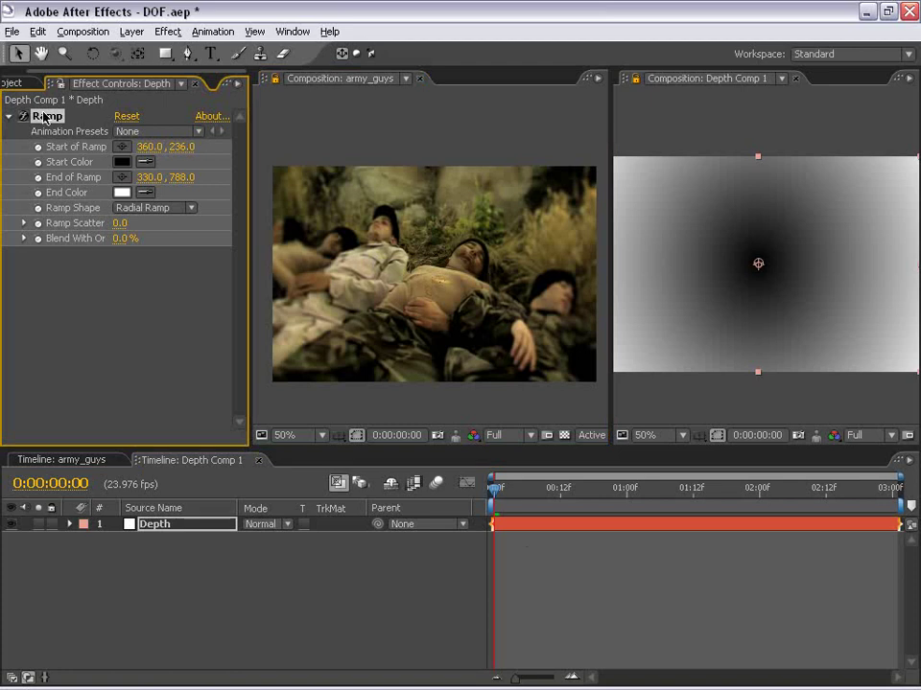
{"action": "left_click", "coordinate": [168, 31]}
{"action": "mouse_move", "coordinate": [209, 182]}
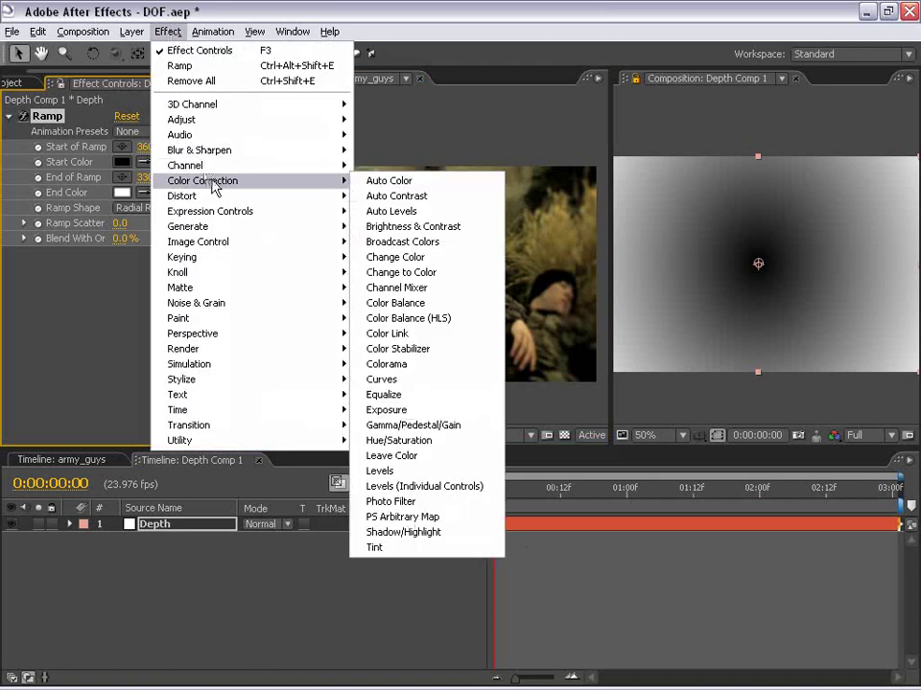
{"action": "left_click", "coordinate": [395, 380]}
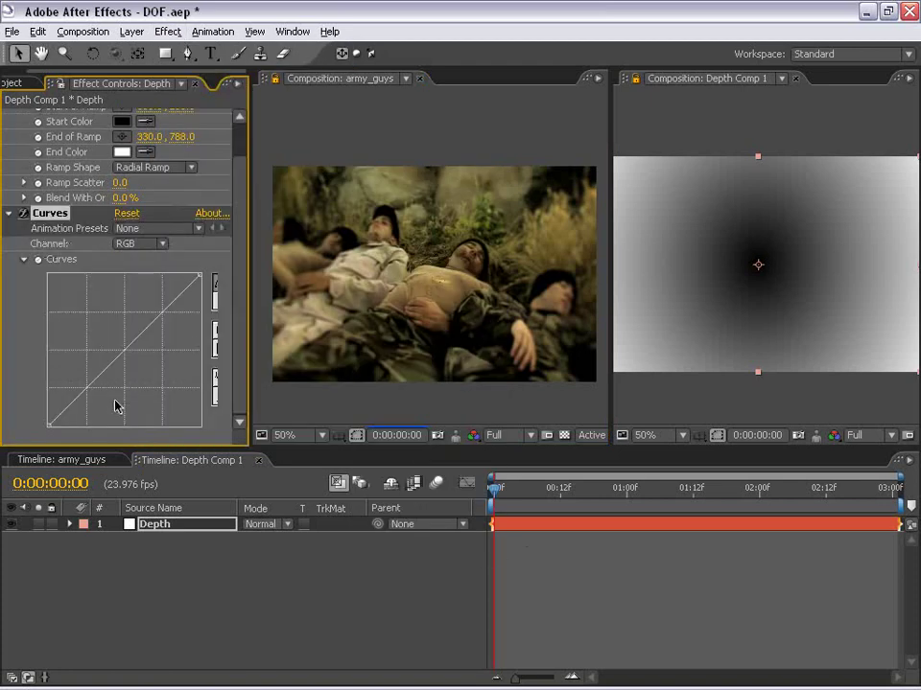
Step: Shape the RGB curve by shifting the black point inward and raising the midtones, giving the radial gradient a solid black center
{"action": "left_click_drag", "start_coordinate": [49, 424], "coordinate": [118, 438]}
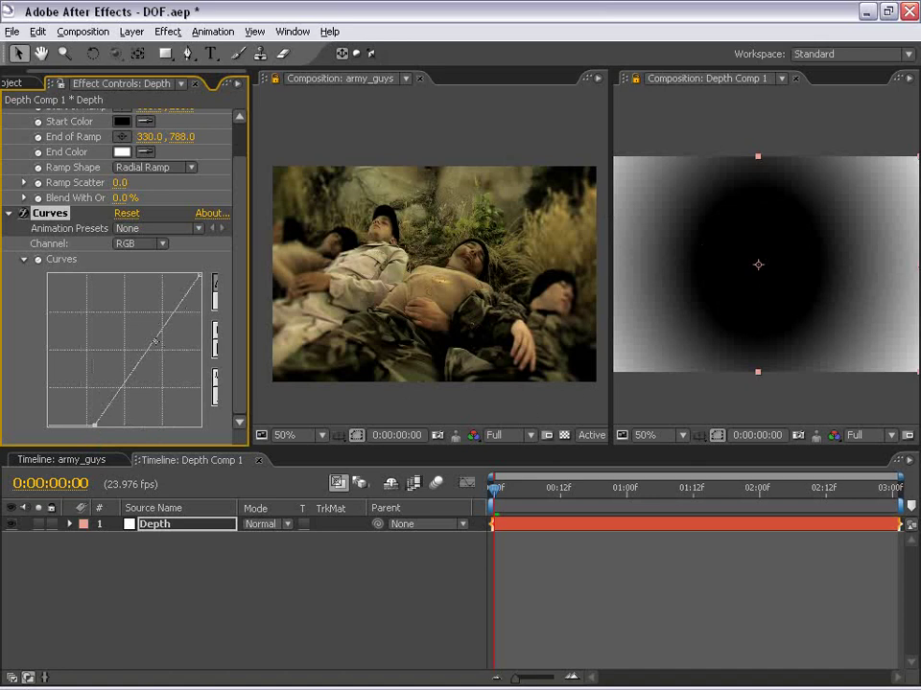
{"action": "left_click_drag", "start_coordinate": [155, 342], "coordinate": [137, 330]}
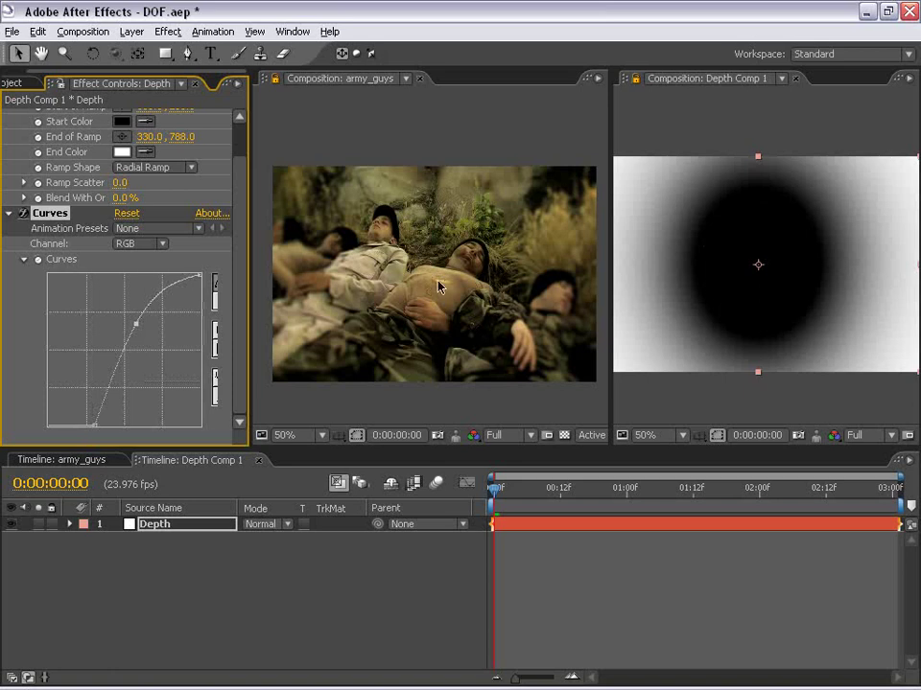
{"action": "left_click_drag", "start_coordinate": [96, 426], "coordinate": [76, 438]}
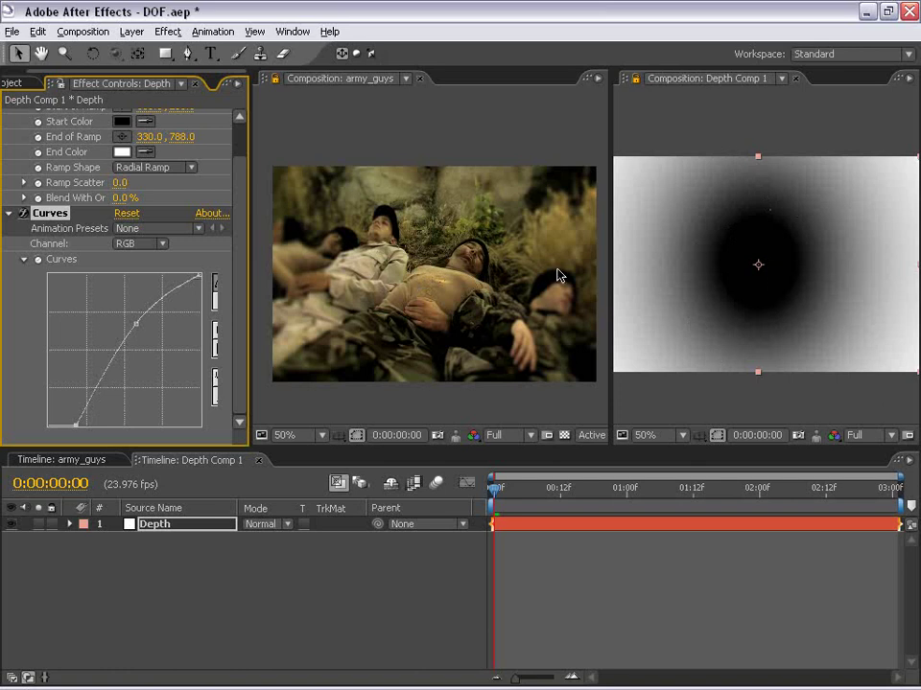
Step: Examine the army_guys composition in an enlarged viewer at 100%, comparing the focused center with the blurred edges
{"action": "key", "text": "space"}
{"action": "left_click_drag", "start_coordinate": [447, 275], "coordinate": [430, 265]}
{"action": "key", "text": "grave"}
{"action": "scroll", "coordinate": [415, 297], "scroll_direction": "up", "scroll_amount": 1}
{"action": "left_click_drag", "start_coordinate": [447, 345], "coordinate": [523, 260]}
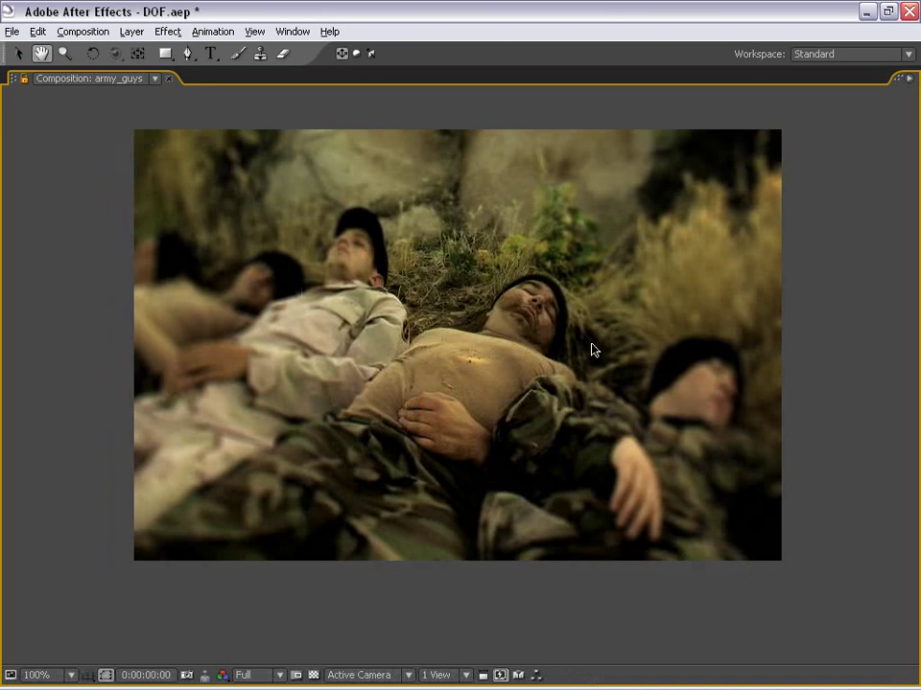
{"action": "key", "text": "KP_0"}
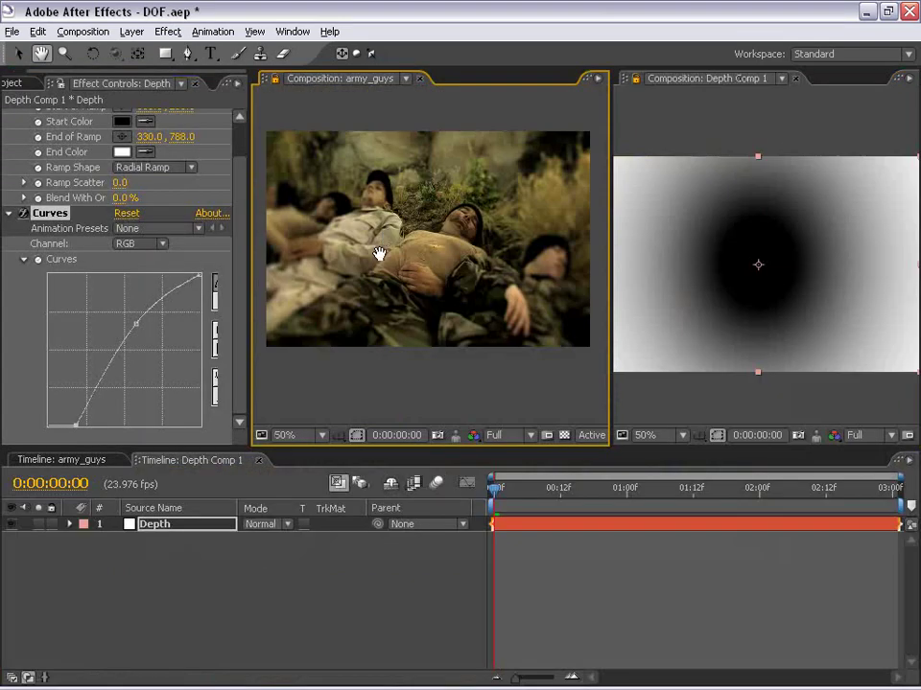
{"action": "mouse_move", "coordinate": [437, 218]}
{"action": "left_mouse_down"}
{"action": "mouse_move", "coordinate": [446, 269]}
{"action": "mouse_move", "coordinate": [439, 238]}
{"action": "left_mouse_up"}
{"action": "left_click", "coordinate": [420, 402]}
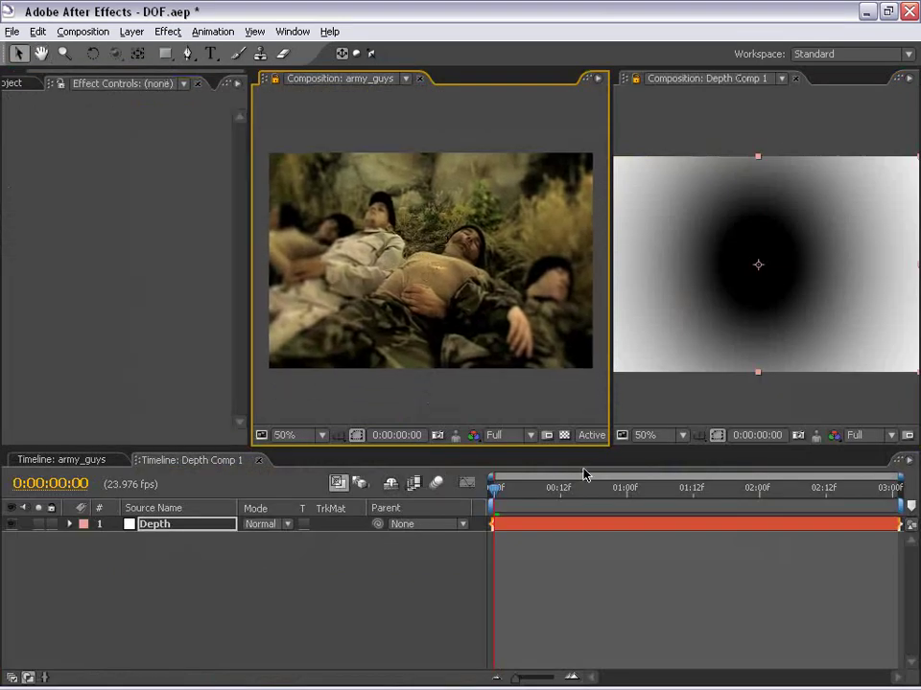
Step: Remove the Curves effect from the Depth layer in Depth Comp 1 and reset its Ramp to the default linear gradient
{"action": "left_click", "coordinate": [686, 120]}
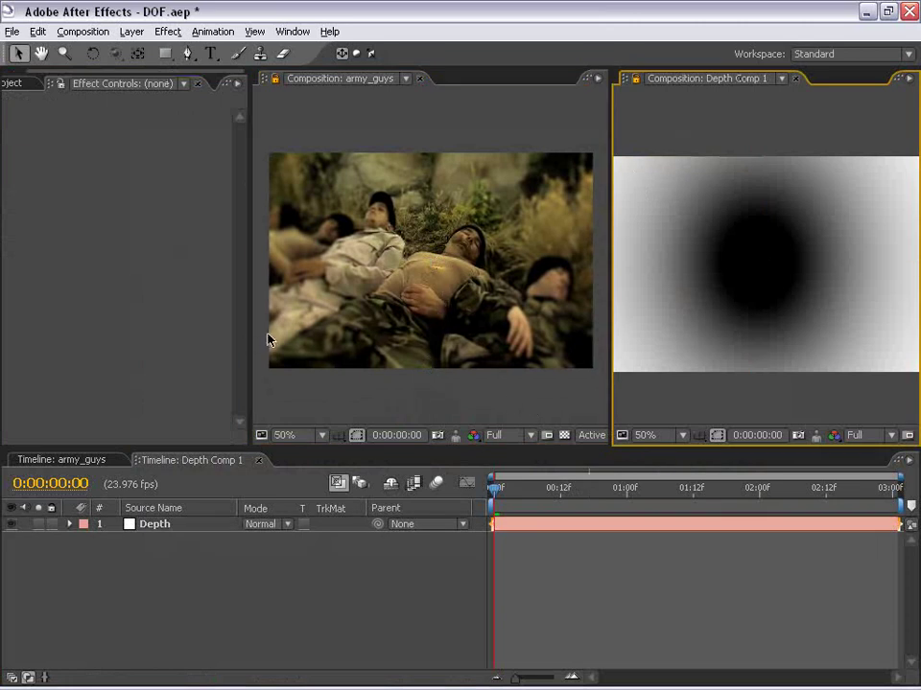
{"action": "left_click", "coordinate": [774, 205]}
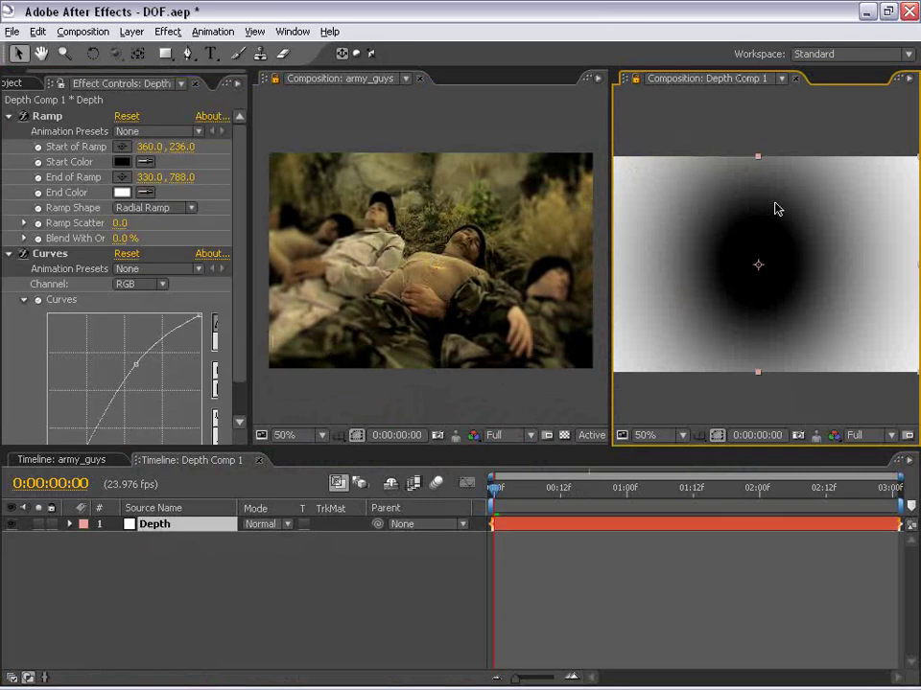
{"action": "left_click", "coordinate": [52, 255]}
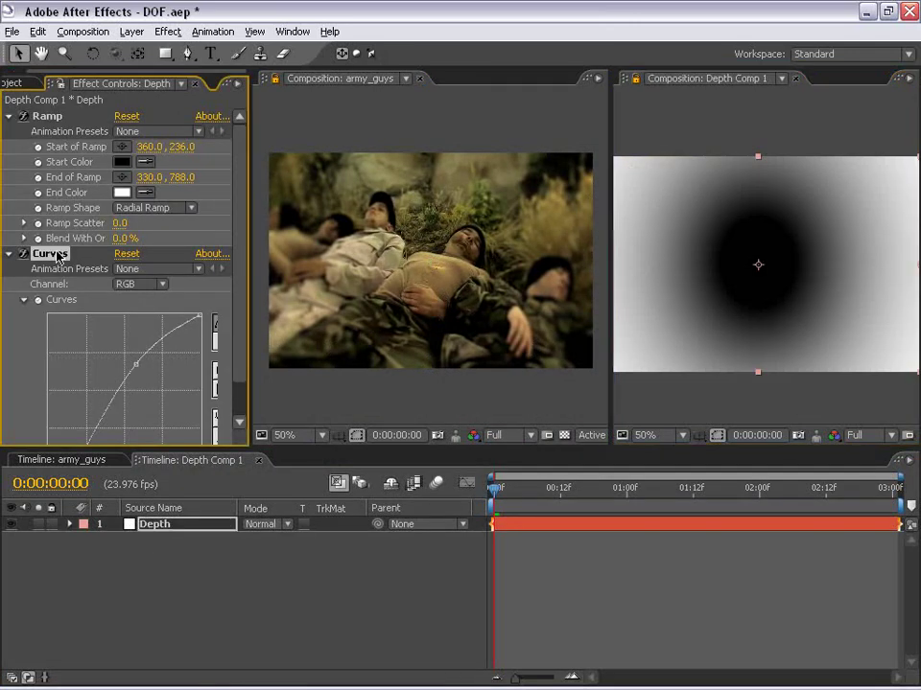
{"action": "key", "text": "Delete"}
{"action": "left_click", "coordinate": [125, 116]}
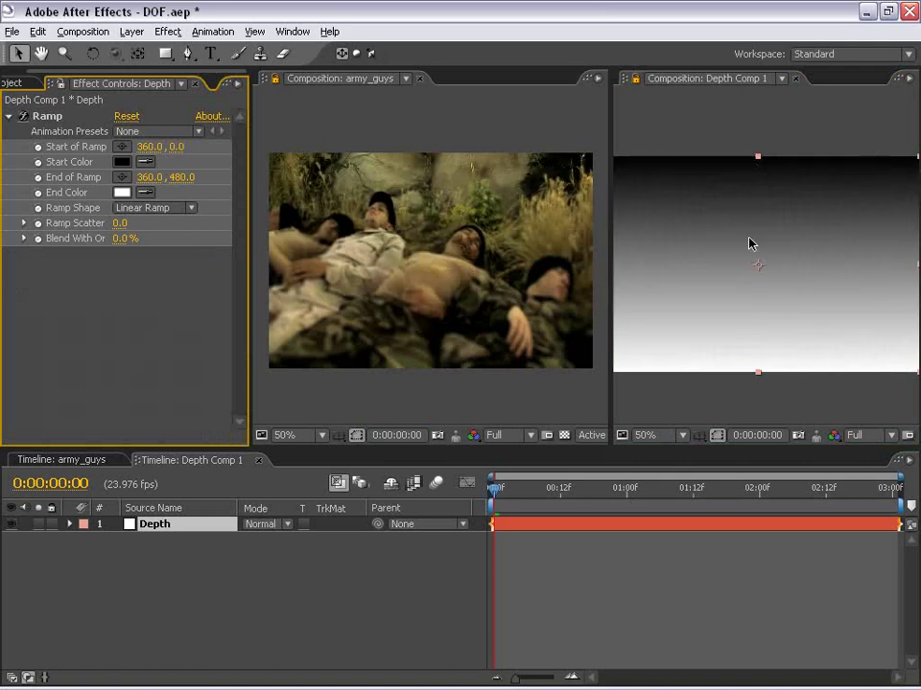
{"action": "key", "text": "comma"}
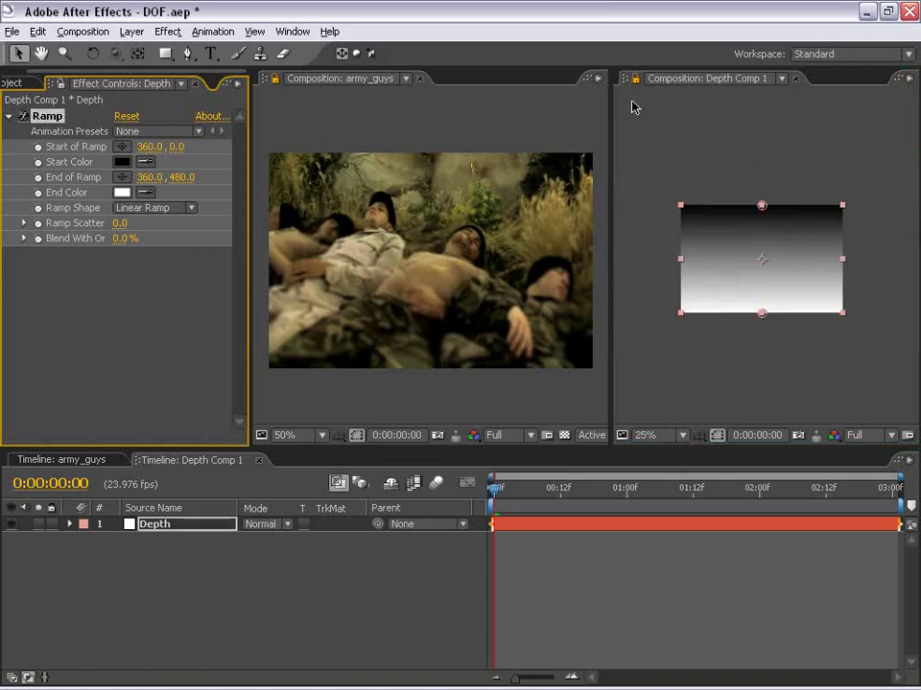
Step: Close the Depth Comp 1 viewer and give the army_guys composition viewer more room in the workspace
{"action": "left_click", "coordinate": [795, 78]}
{"action": "left_click", "coordinate": [353, 82]}
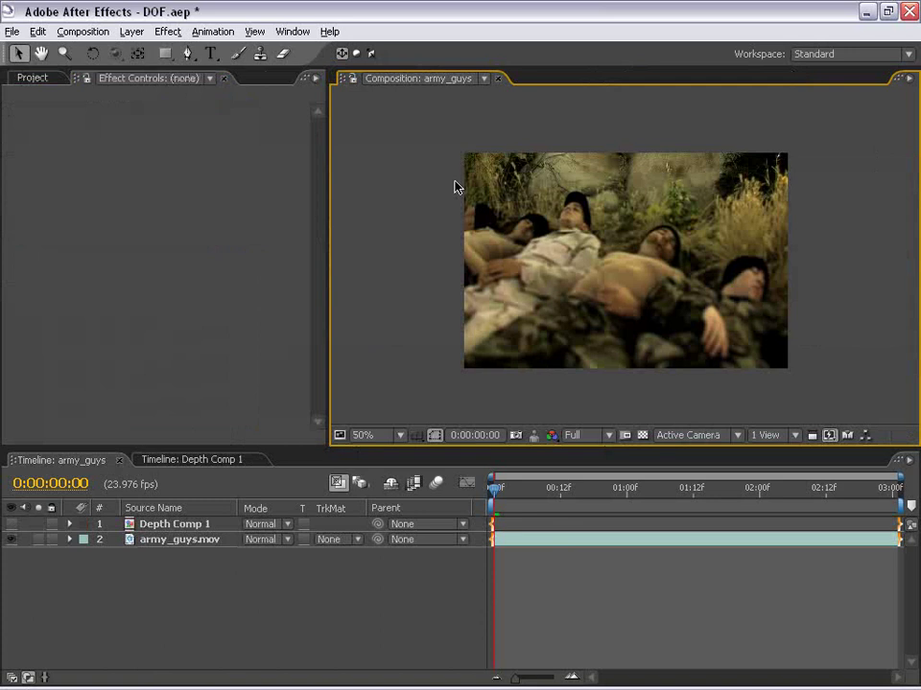
{"action": "left_click_drag", "start_coordinate": [619, 253], "coordinate": [573, 241]}
{"action": "left_click_drag", "start_coordinate": [332, 188], "coordinate": [265, 189]}
{"action": "left_click", "coordinate": [159, 594]}
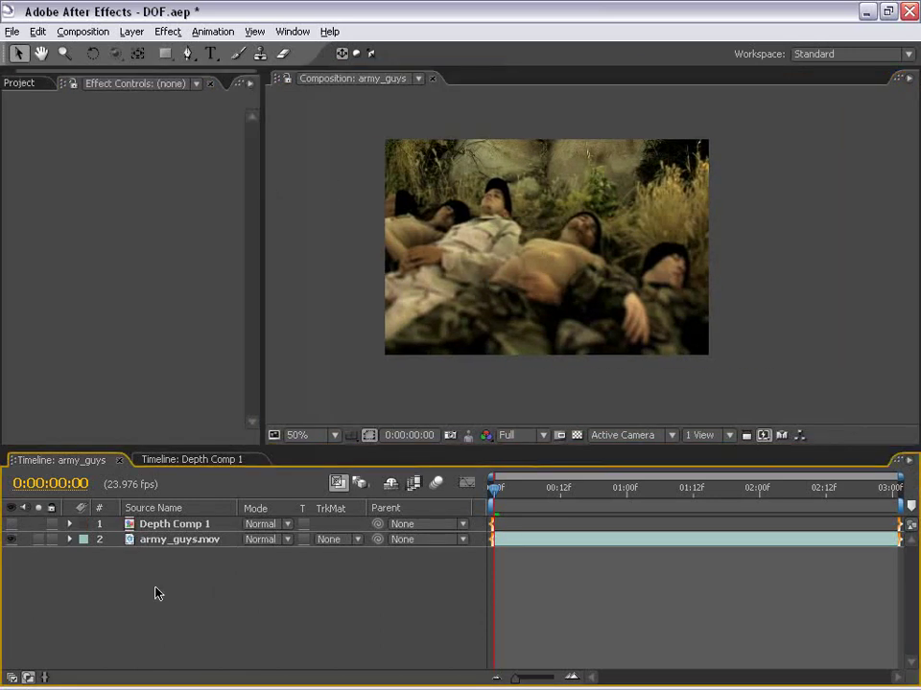
Step: Set the Blur Focal Distance of army_guys.mov's Lens Blur to 255 and inspect the foreground focus at 100%
{"action": "left_click", "coordinate": [507, 540]}
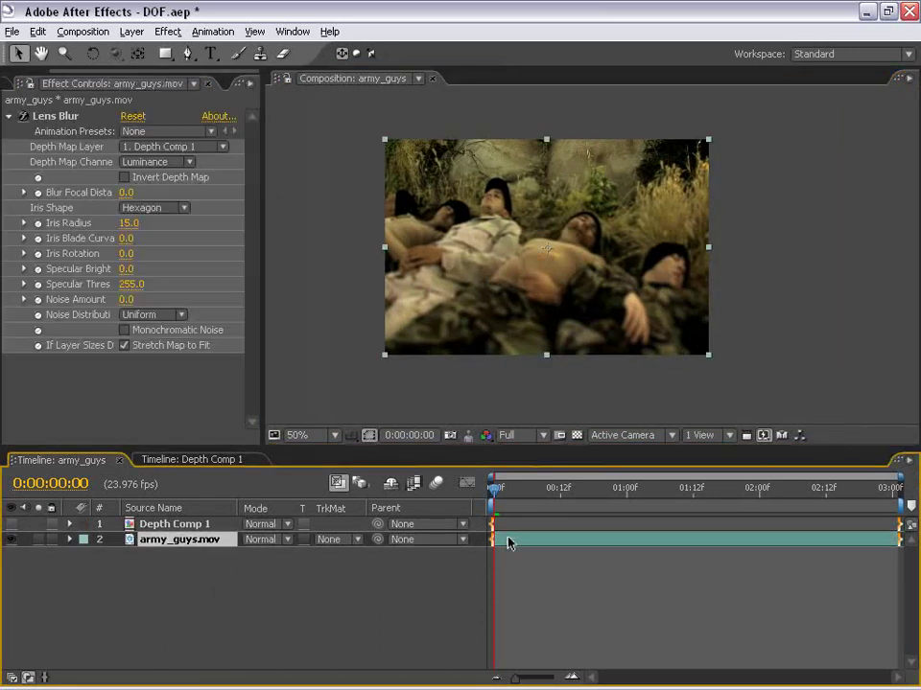
{"action": "left_click", "coordinate": [69, 118]}
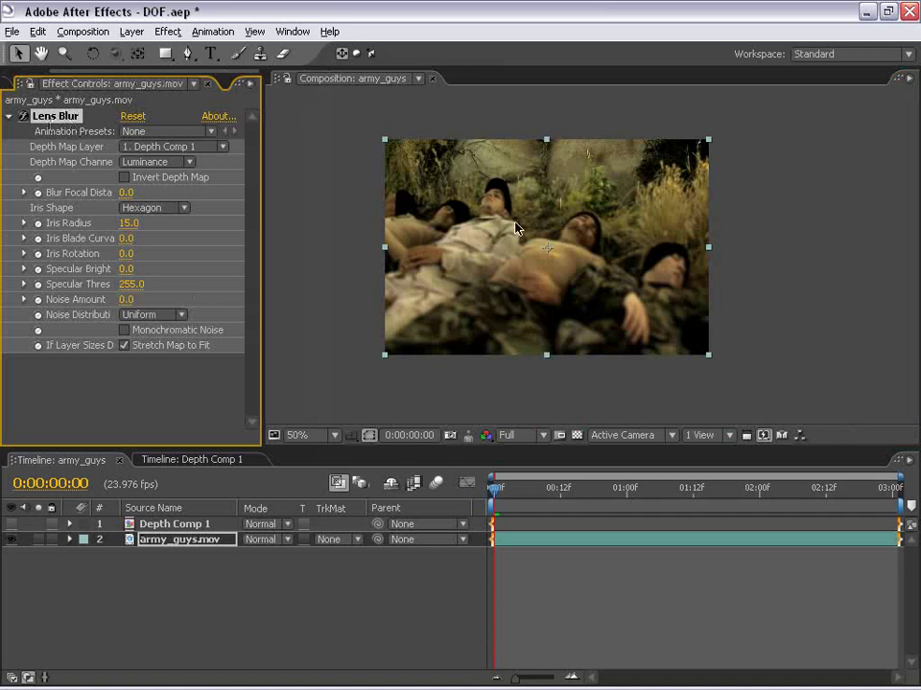
{"action": "scroll", "coordinate": [518, 230], "scroll_direction": "up", "scroll_amount": 1}
{"action": "key", "text": "space"}
{"action": "left_click_drag", "start_coordinate": [549, 243], "coordinate": [573, 236]}
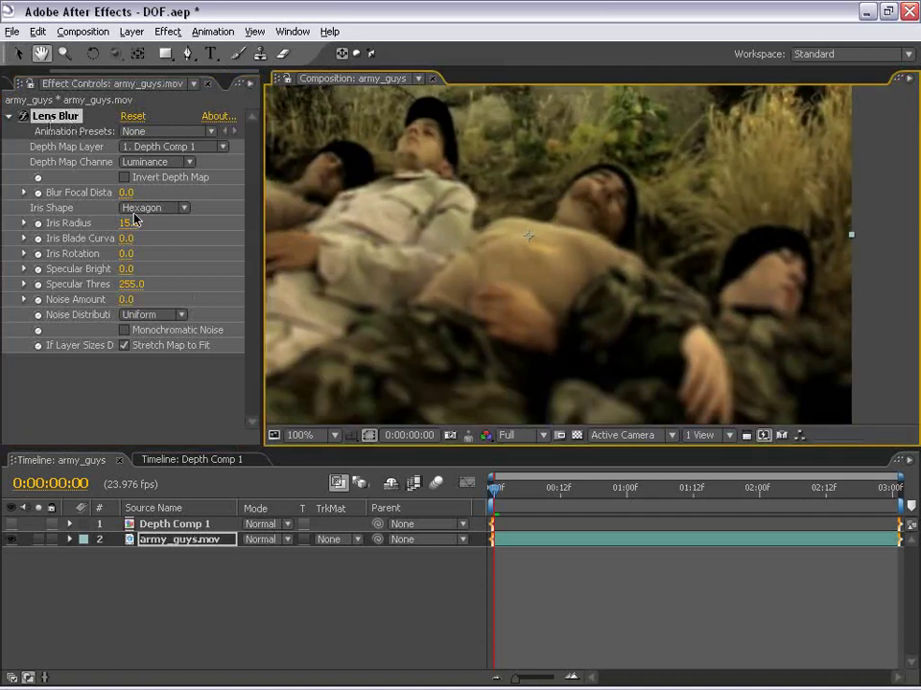
{"action": "left_click_drag", "start_coordinate": [262, 175], "coordinate": [326, 178]}
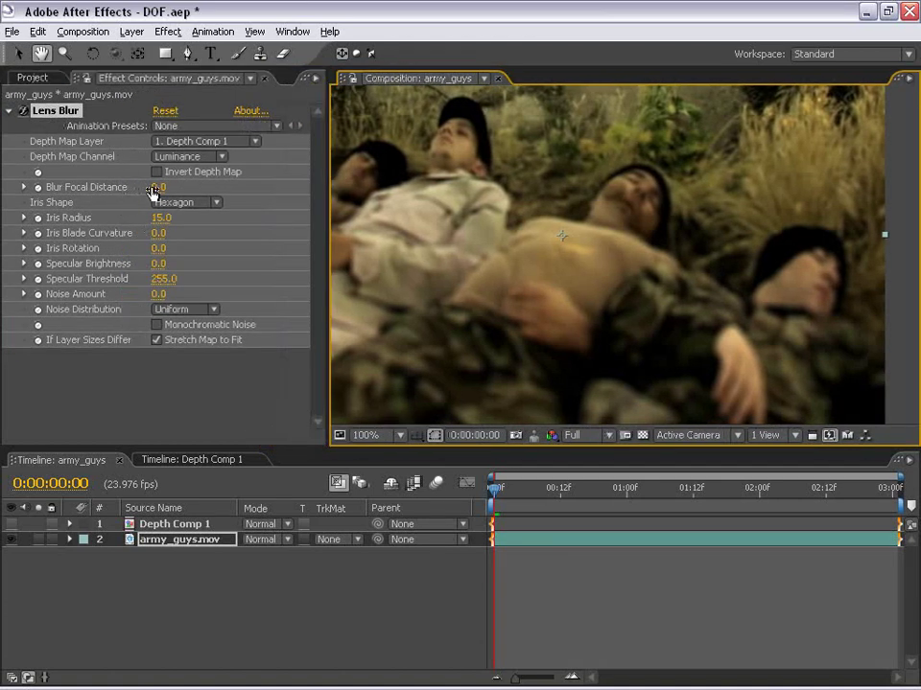
{"action": "left_click_drag", "start_coordinate": [151, 191], "coordinate": [254, 192]}
{"action": "scroll", "coordinate": [529, 246], "scroll_direction": "down", "scroll_amount": 1}
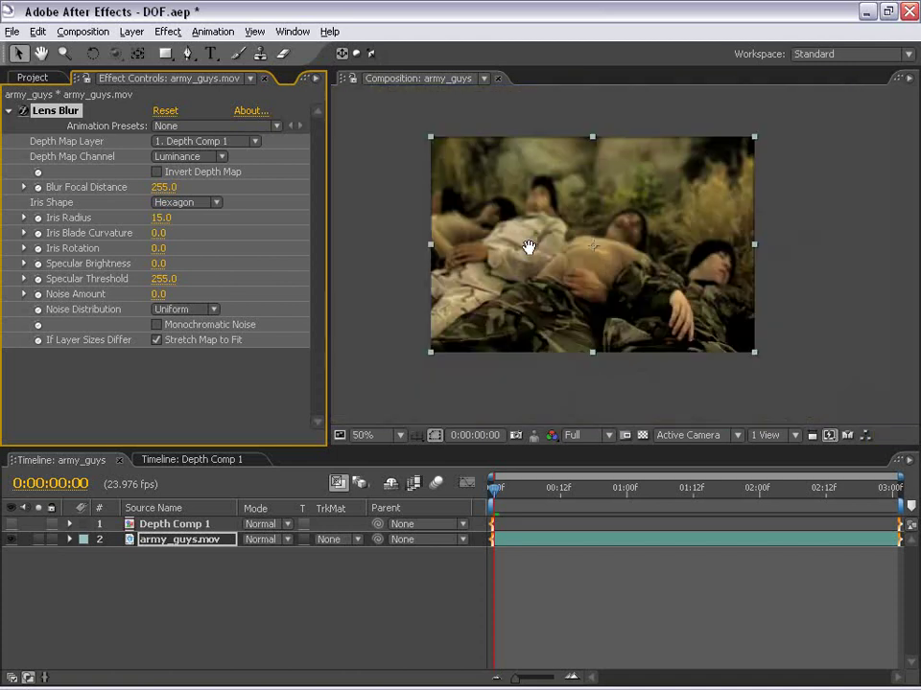
{"action": "left_click_drag", "start_coordinate": [554, 280], "coordinate": [545, 253]}
{"action": "scroll", "coordinate": [576, 288], "scroll_direction": "up", "scroll_amount": 1}
{"action": "left_click_drag", "start_coordinate": [575, 288], "coordinate": [613, 333]}
{"action": "key", "text": "grave"}
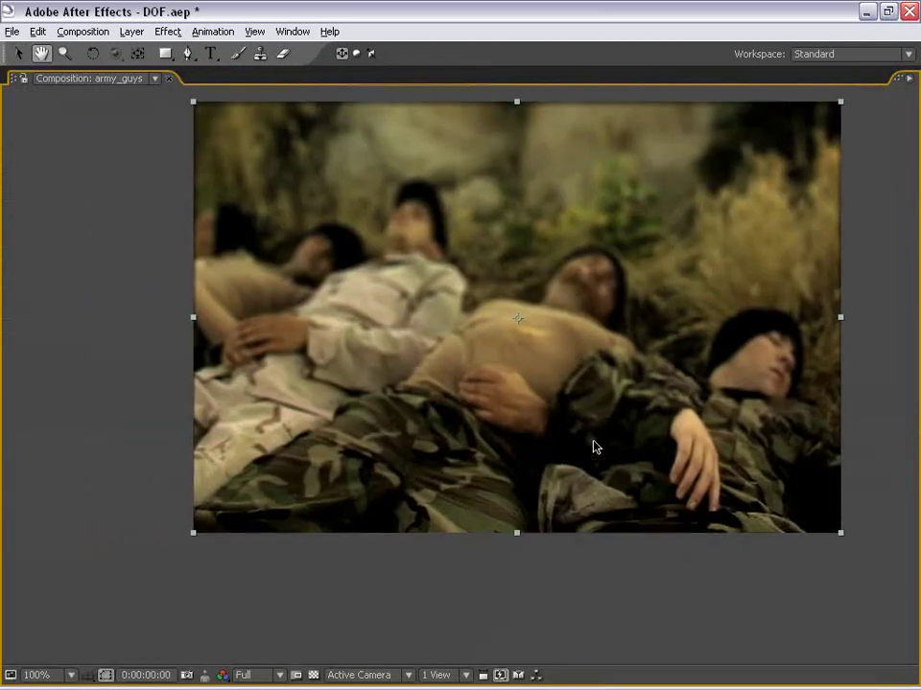
{"action": "key", "text": "grave"}
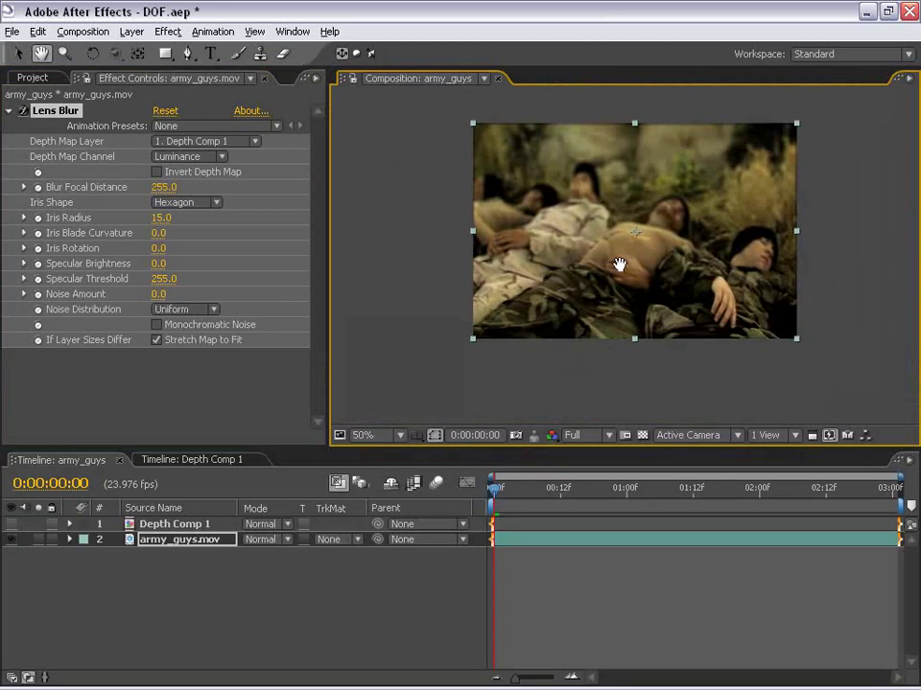
Step: Set the Lens Blur's Blur Focal Distance to 140.2 and its Iris Radius to 20
{"action": "left_click_drag", "start_coordinate": [163, 194], "coordinate": [122, 192]}
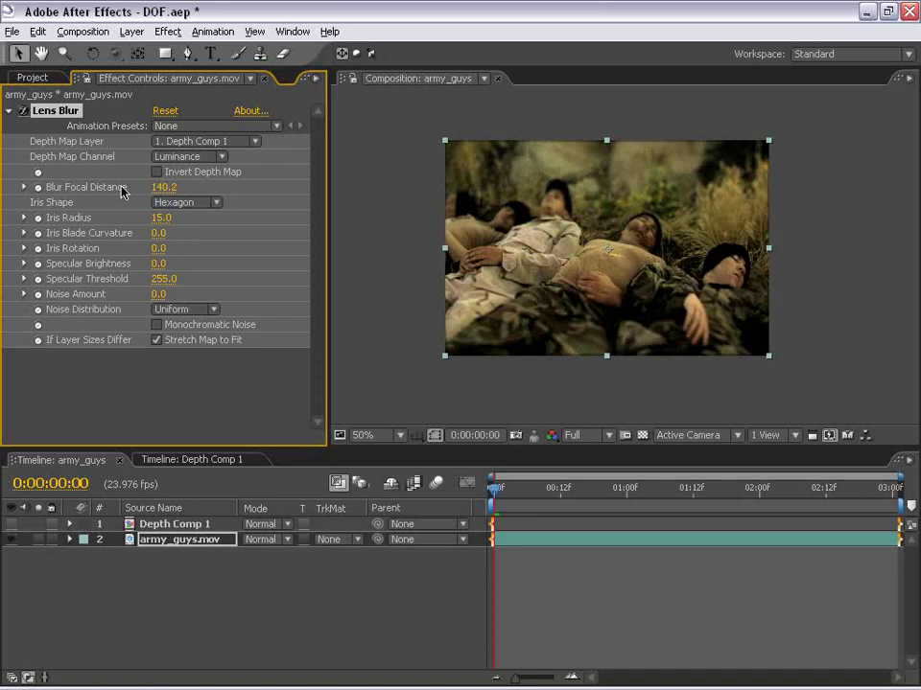
{"action": "scroll", "coordinate": [551, 250], "scroll_direction": "up", "scroll_amount": 1}
{"action": "key", "text": "space"}
{"action": "left_click_drag", "start_coordinate": [597, 267], "coordinate": [565, 251]}
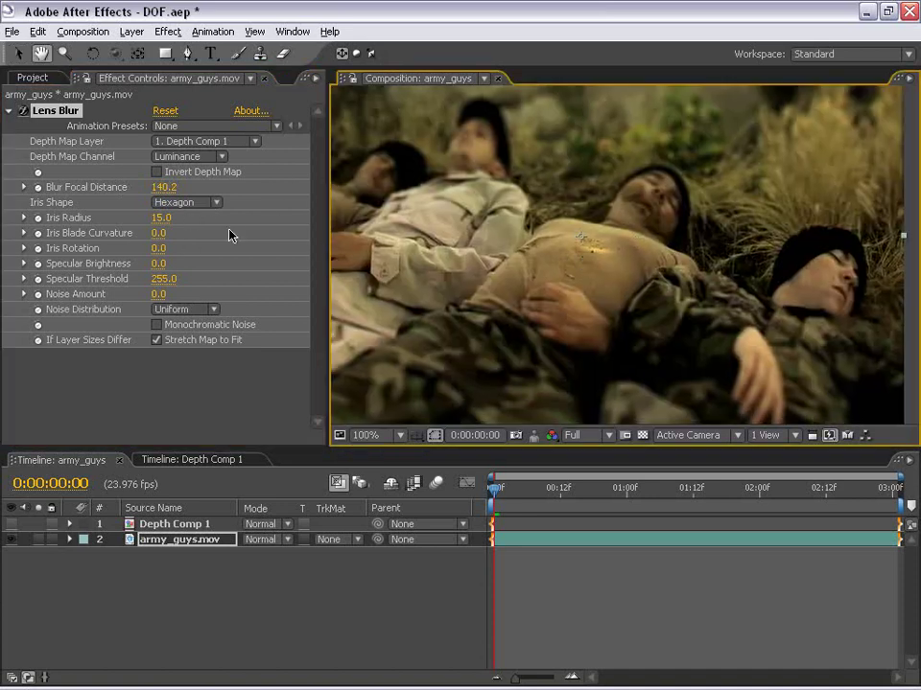
{"action": "left_click", "coordinate": [161, 217]}
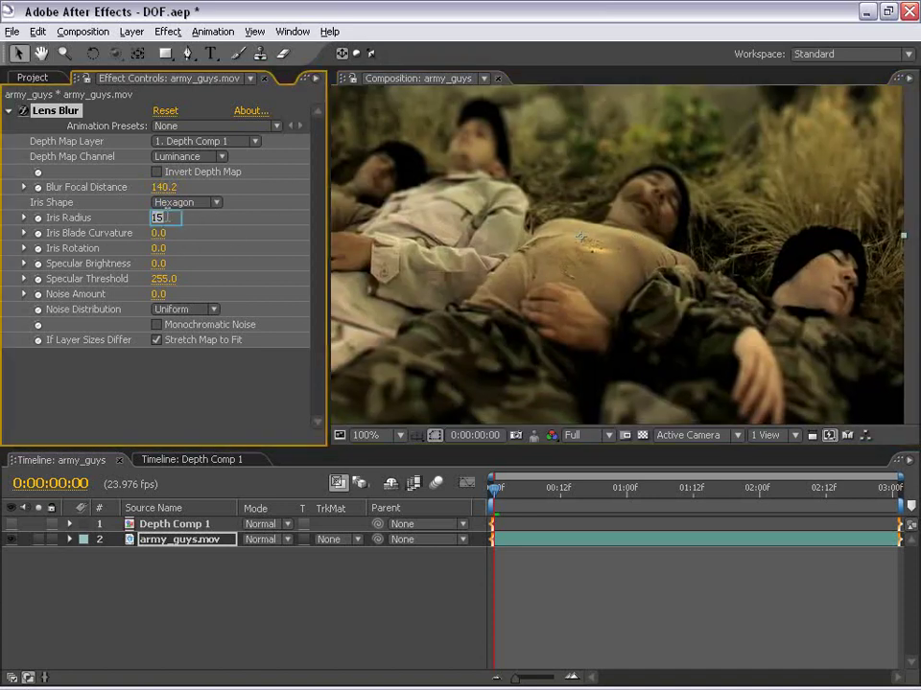
{"action": "type", "text": "20"}
{"action": "key", "text": "Return"}
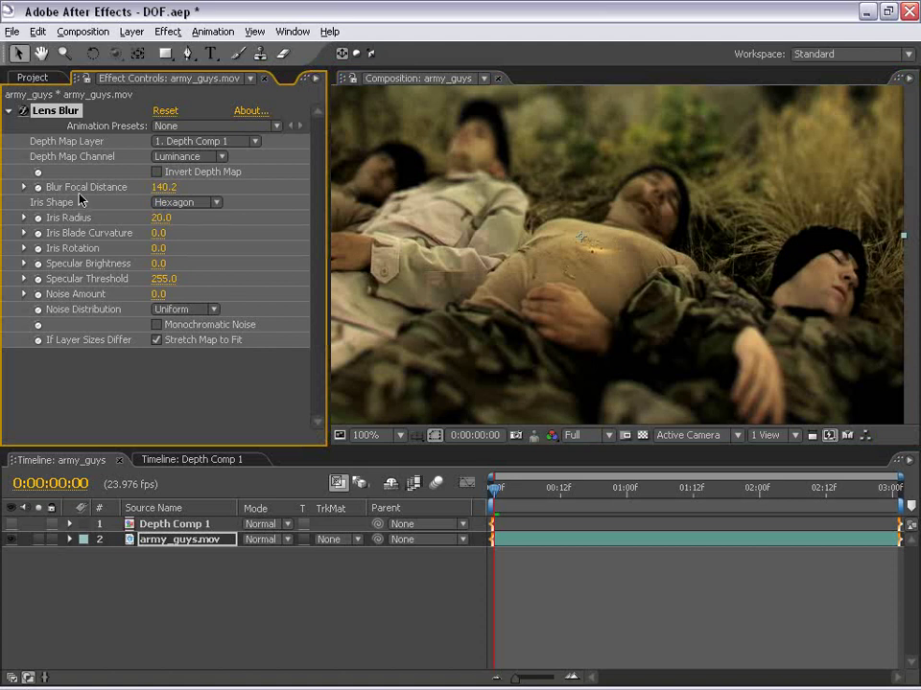
Step: Lower the Blur Focal Distance to 76.5 to focus on the men farther back, and check the result enlarged
{"action": "left_click_drag", "start_coordinate": [163, 192], "coordinate": [133, 185]}
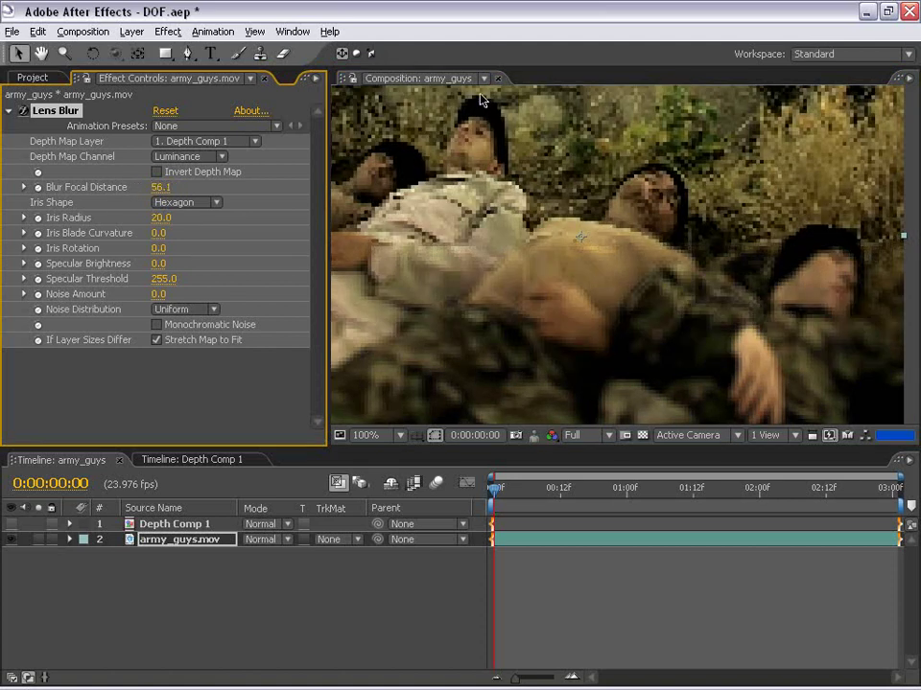
{"action": "key", "text": "space"}
{"action": "left_click_drag", "start_coordinate": [548, 152], "coordinate": [591, 240]}
{"action": "left_click_drag", "start_coordinate": [157, 187], "coordinate": [167, 187]}
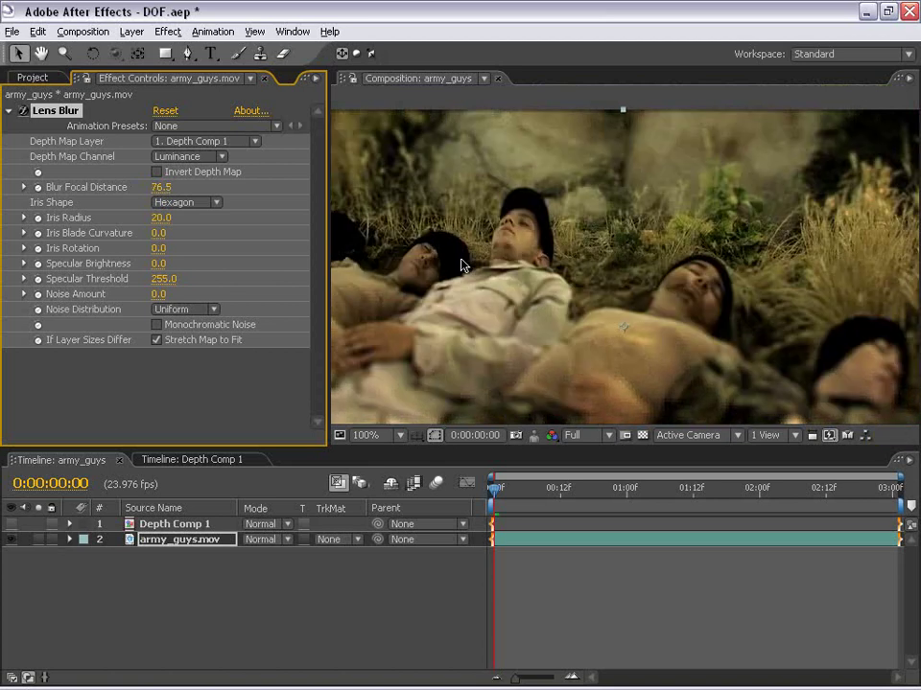
{"action": "key", "text": "space"}
{"action": "left_click_drag", "start_coordinate": [663, 374], "coordinate": [624, 300]}
{"action": "scroll", "coordinate": [649, 292], "scroll_direction": "down", "scroll_amount": 1}
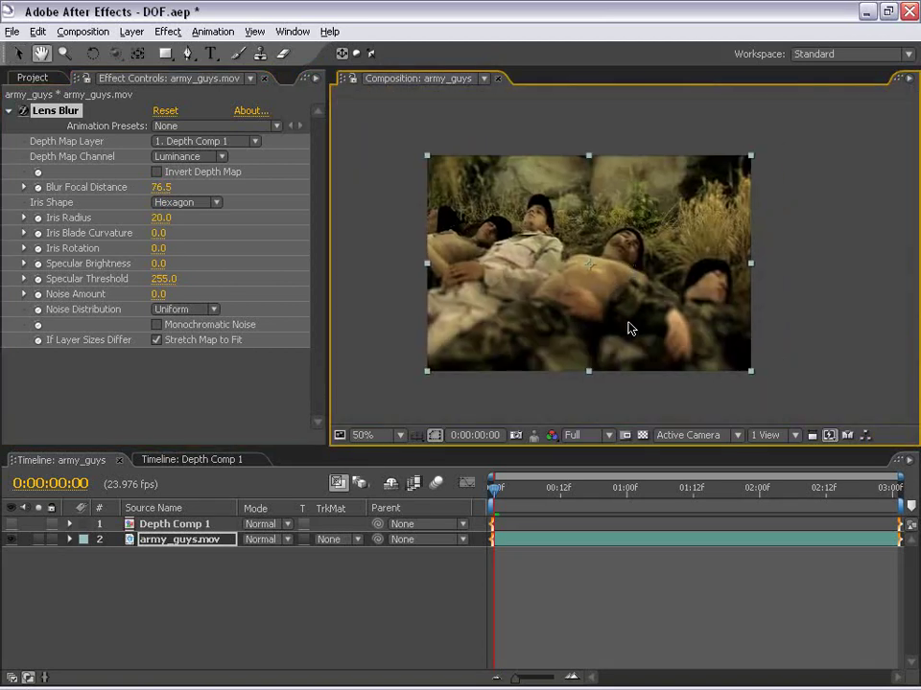
{"action": "key", "text": "grave"}
{"action": "scroll", "coordinate": [469, 389], "scroll_direction": "up", "scroll_amount": 1}
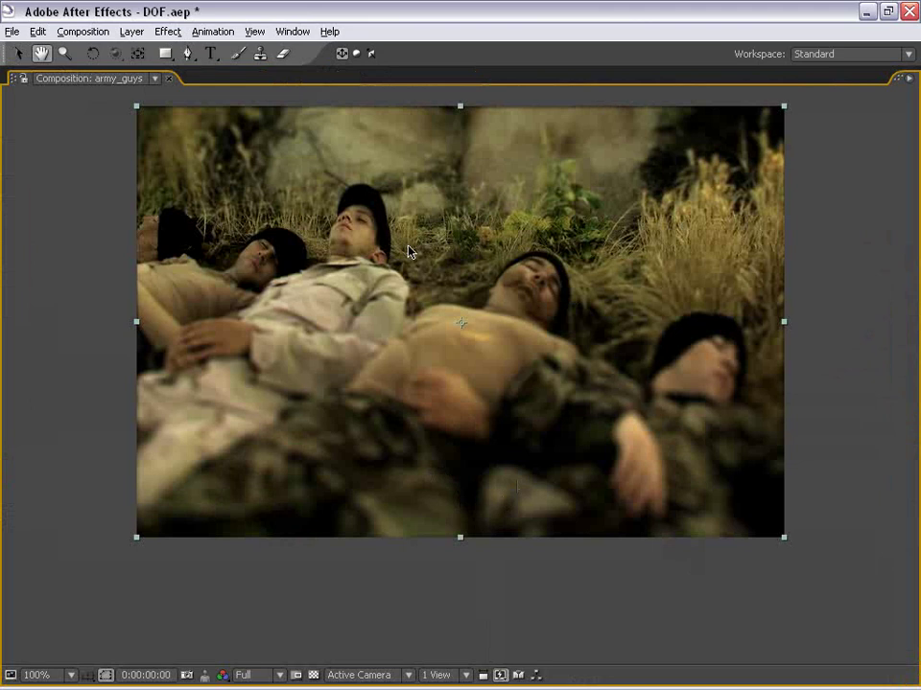
{"action": "key", "text": "grave"}
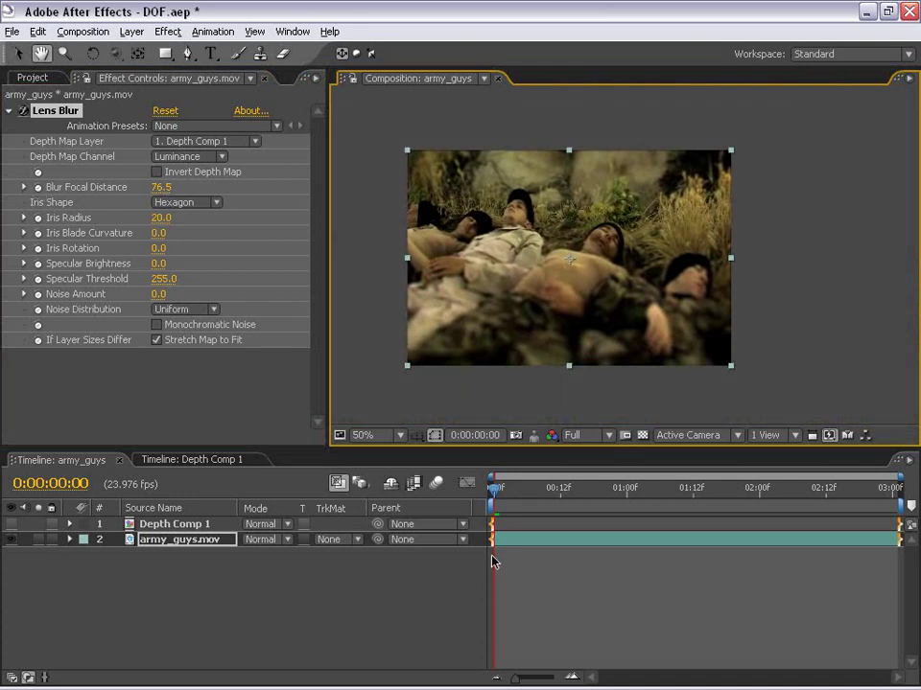
Step: Start animating the Blur Focal Distance with a keyframe at 0:00:02:05
{"action": "left_click_drag", "start_coordinate": [494, 488], "coordinate": [517, 488]}
{"action": "left_click_drag", "start_coordinate": [587, 492], "coordinate": [785, 493]}
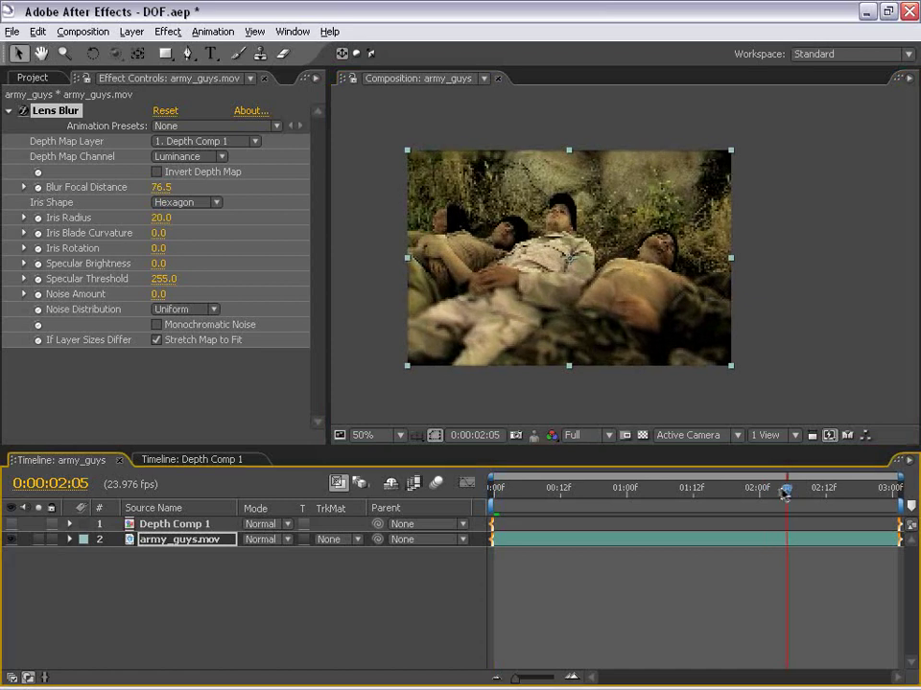
{"action": "left_click", "coordinate": [37, 187]}
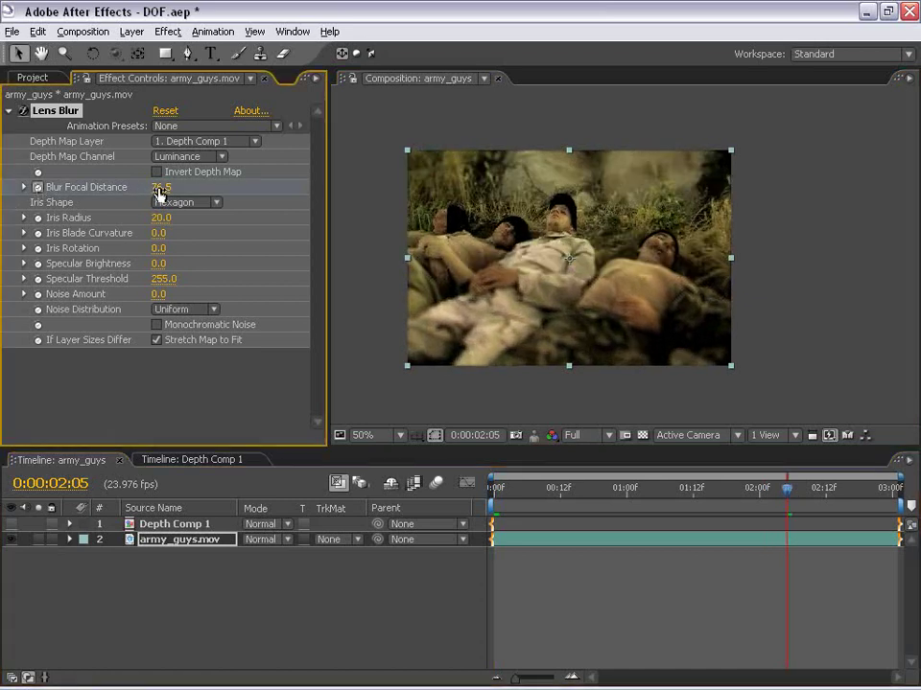
{"action": "scroll", "coordinate": [506, 256], "scroll_direction": "up", "scroll_amount": 1}
{"action": "key", "text": "h"}
{"action": "left_click_drag", "start_coordinate": [489, 219], "coordinate": [544, 244]}
{"action": "scroll", "coordinate": [567, 277], "scroll_direction": "down", "scroll_amount": 1}
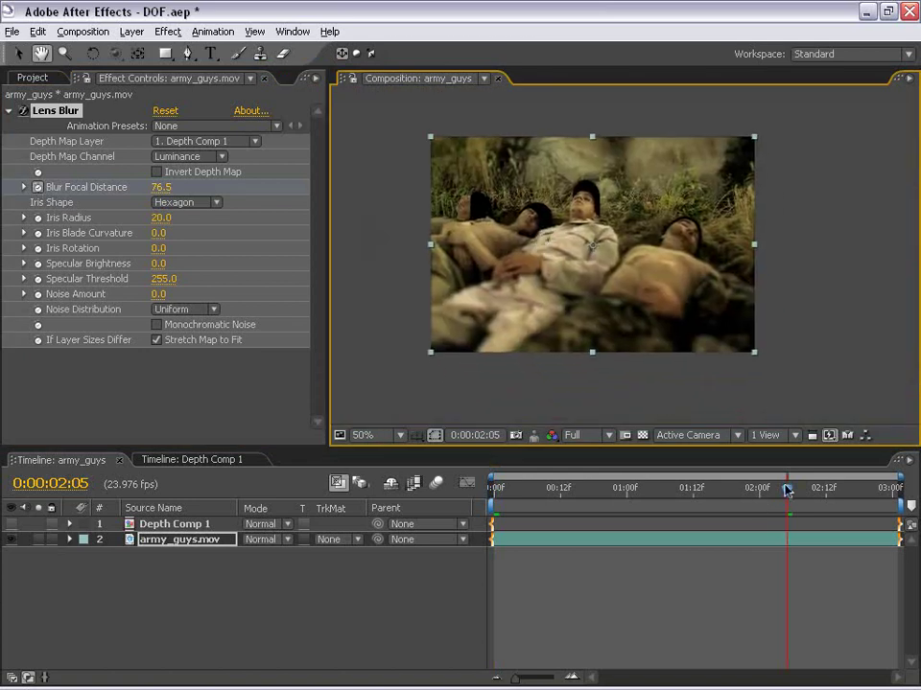
Step: Add a Blur Focal Distance keyframe of 211.6 at 0:00:00:14 to focus on the foreground
{"action": "left_click_drag", "start_coordinate": [787, 488], "coordinate": [572, 505]}
{"action": "key", "text": "v"}
{"action": "left_click_drag", "start_coordinate": [170, 191], "coordinate": [201, 184]}
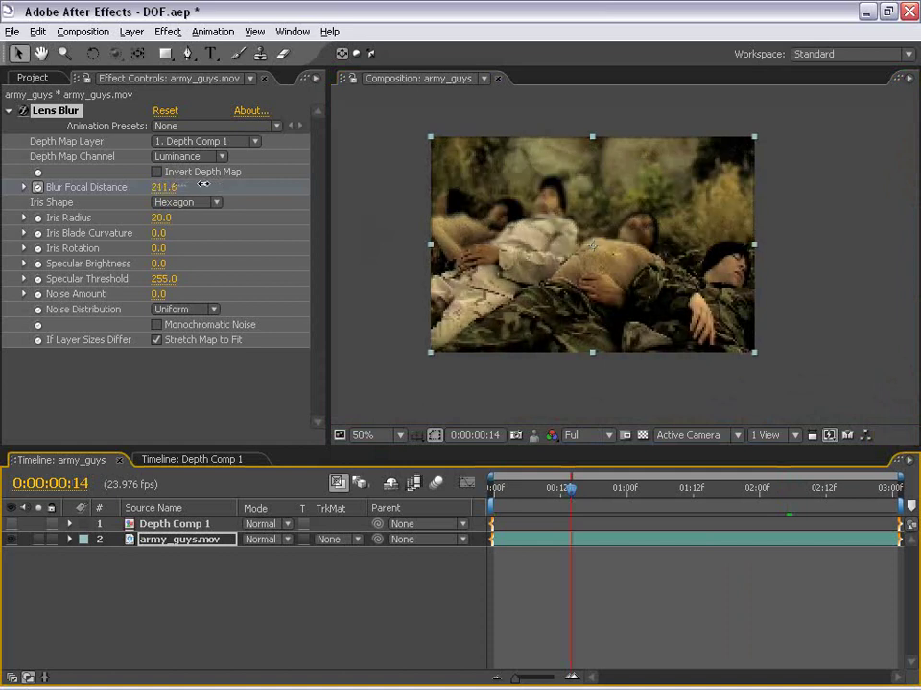
{"action": "left_click", "coordinate": [622, 317]}
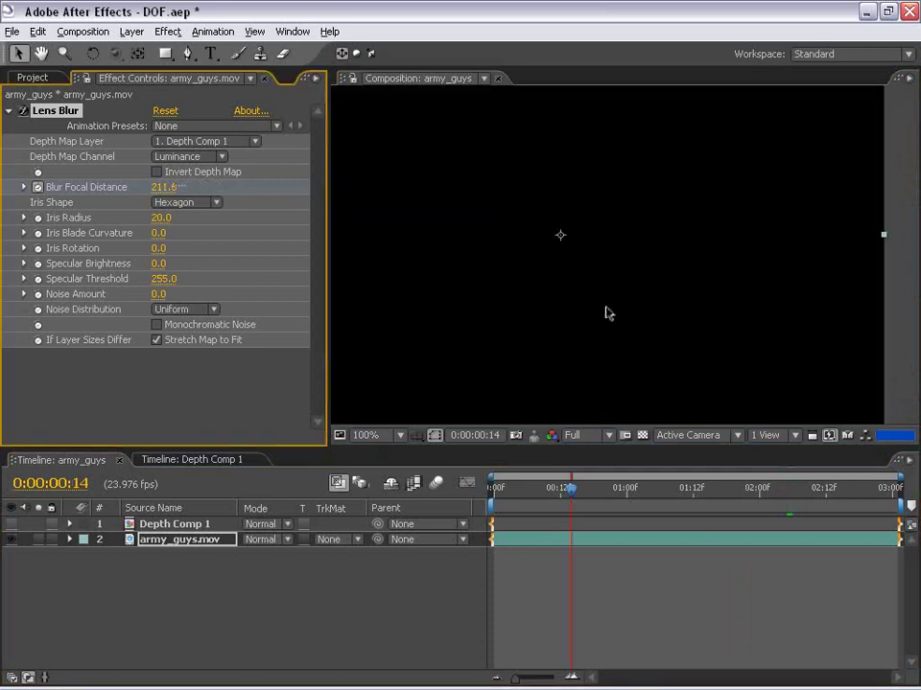
{"action": "scroll", "coordinate": [566, 320], "scroll_direction": "up", "scroll_amount": 2}
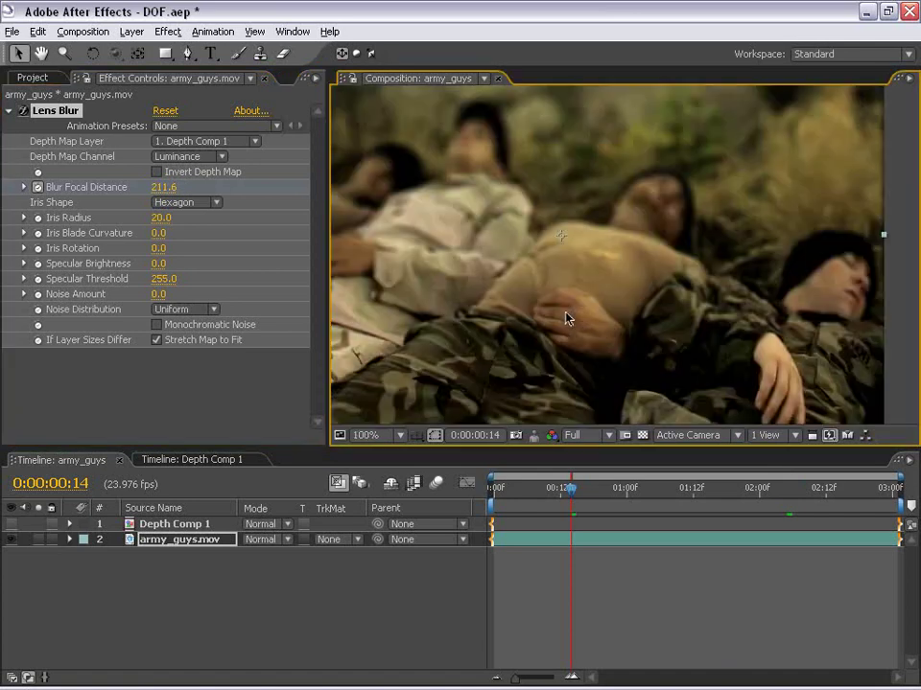
{"action": "key", "text": "grave"}
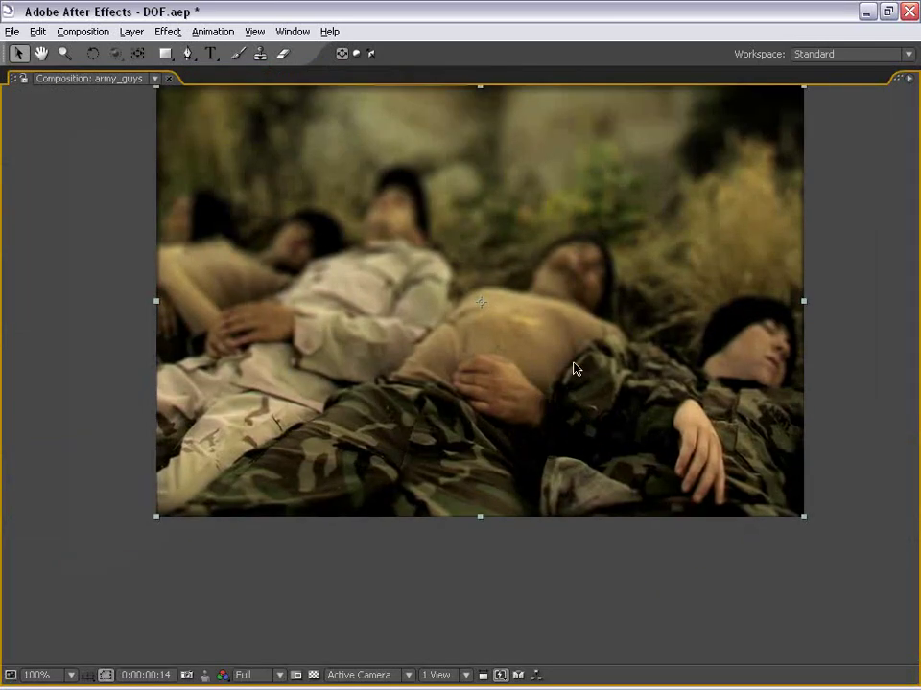
{"action": "key", "text": "grave"}
{"action": "scroll", "coordinate": [500, 223], "scroll_direction": "down", "scroll_amount": 1}
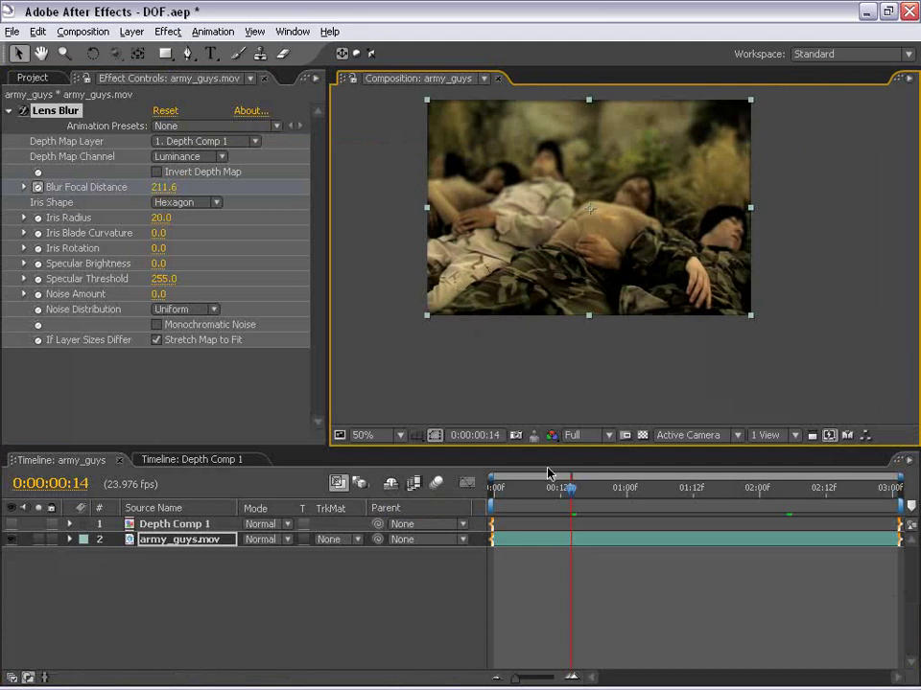
Step: Reveal the keyframes of the army_guys.mov layer and apply Easy Ease to both Blur Focal Distance keyframes
{"action": "left_click", "coordinate": [534, 539]}
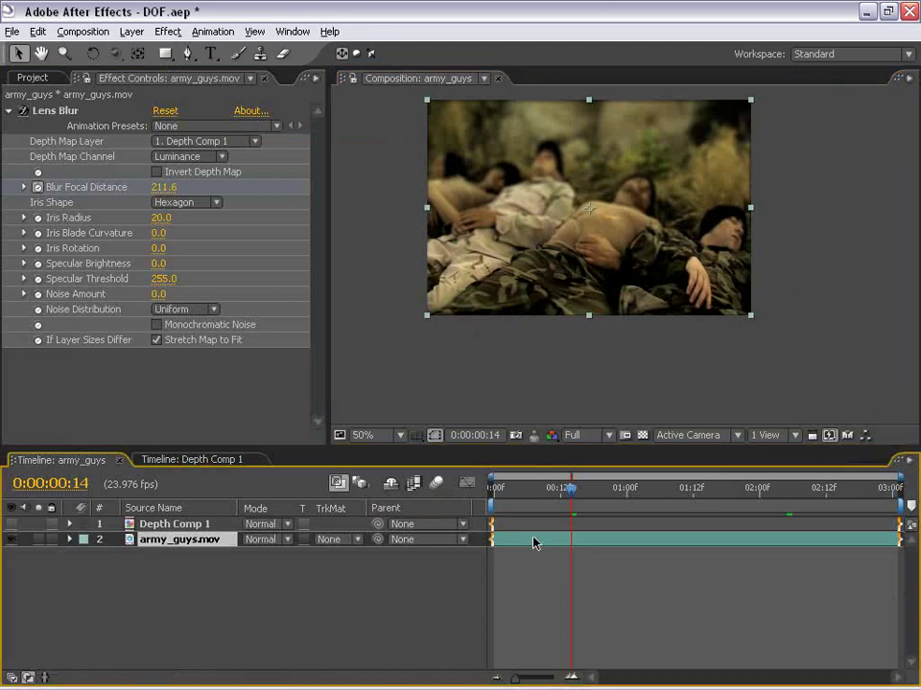
{"action": "key", "text": "u"}
{"action": "left_click", "coordinate": [550, 491]}
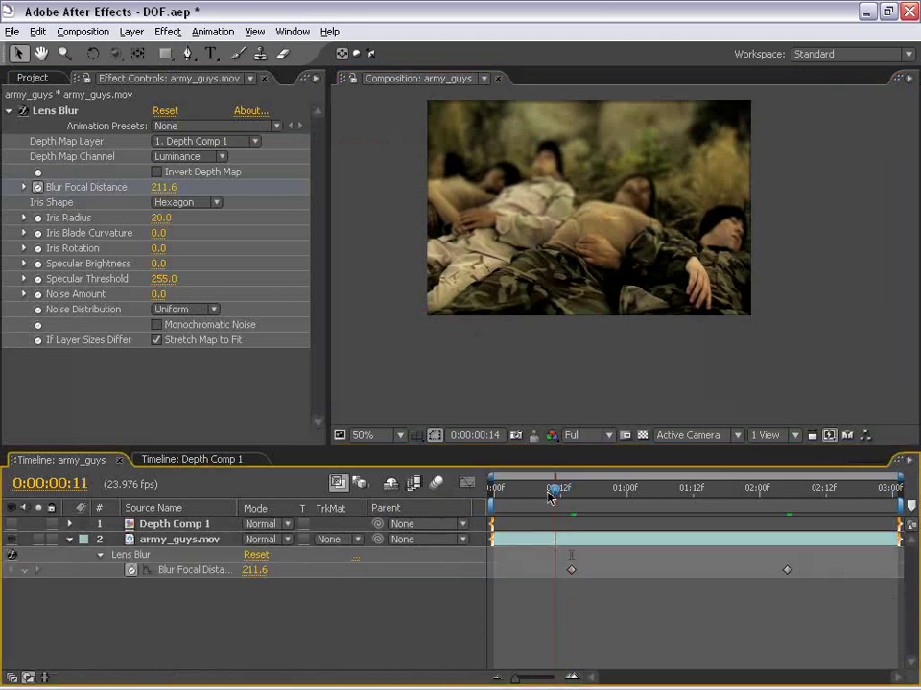
{"action": "left_click_drag", "start_coordinate": [816, 562], "coordinate": [542, 605]}
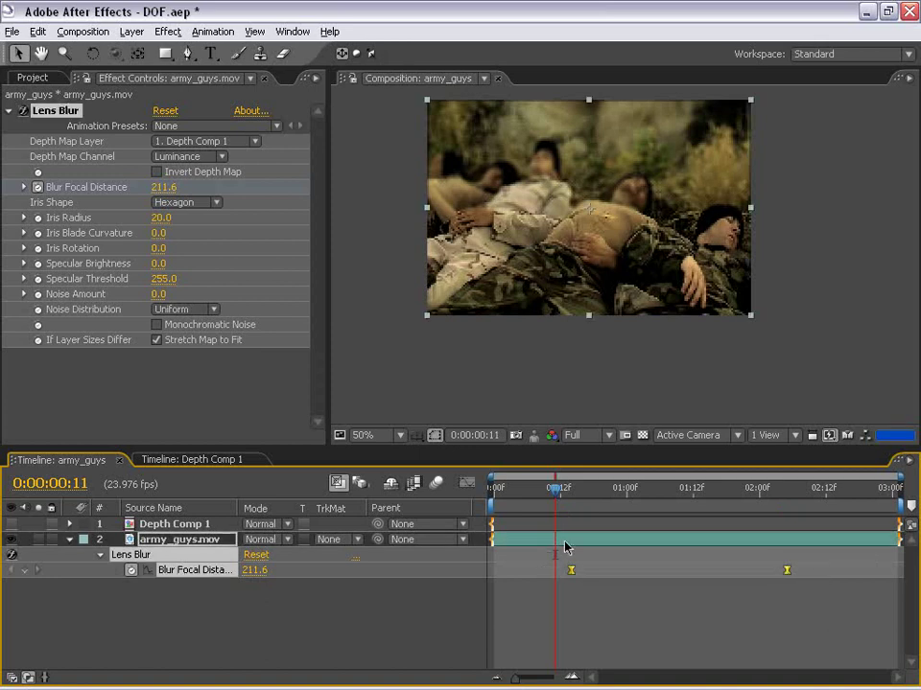
{"action": "key", "text": "F9"}
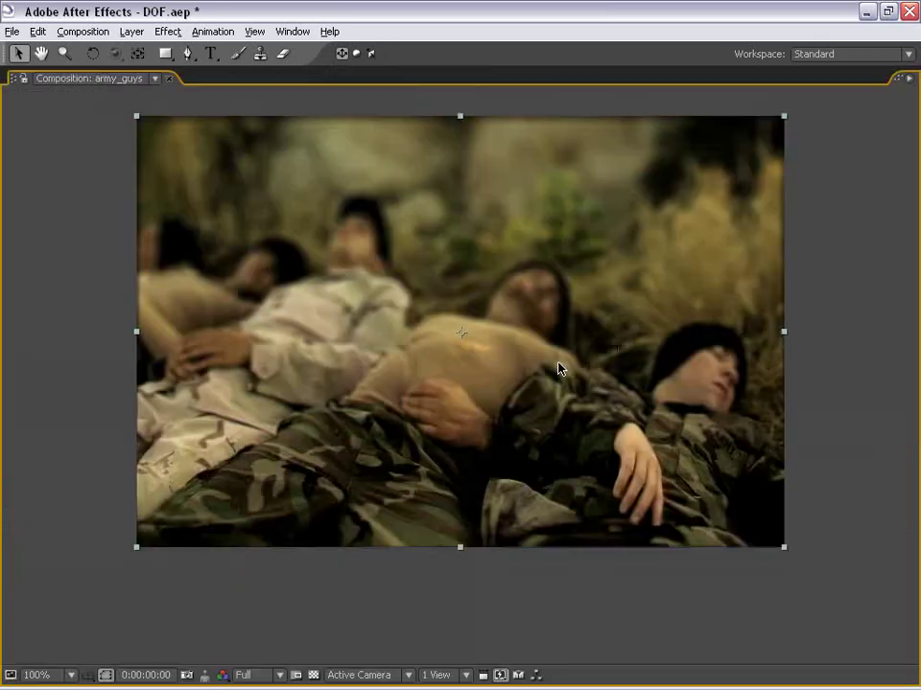
Step: Preview the animated rack focus of the army_guys composition in an enlarged viewer
{"action": "key", "text": "KP_0"}
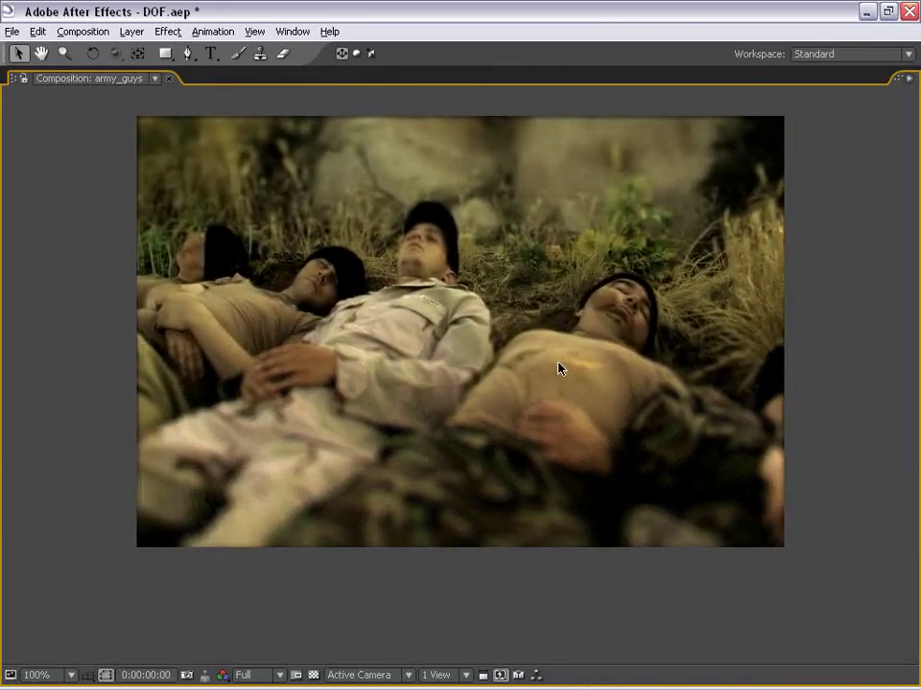
{"action": "key", "text": "grave"}
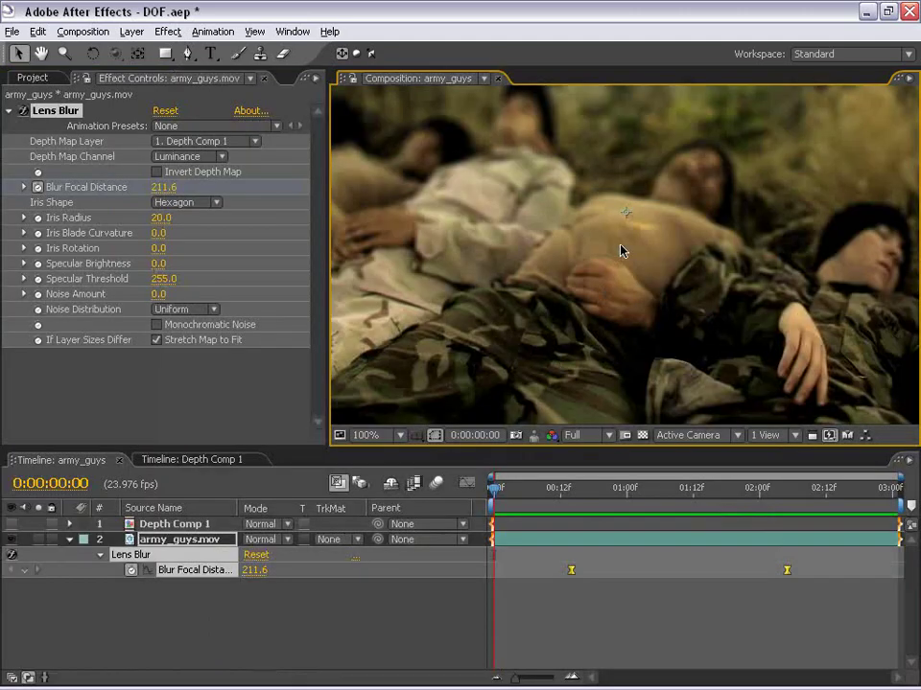
{"action": "scroll", "coordinate": [624, 248], "scroll_direction": "down", "scroll_amount": 1}
{"action": "left_click_drag", "start_coordinate": [648, 241], "coordinate": [607, 271]}
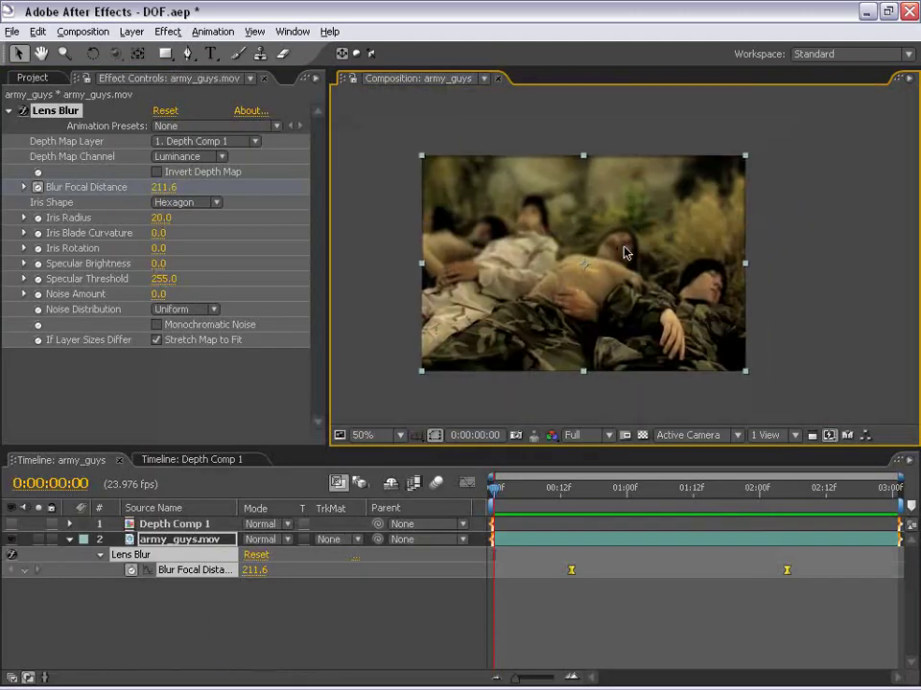